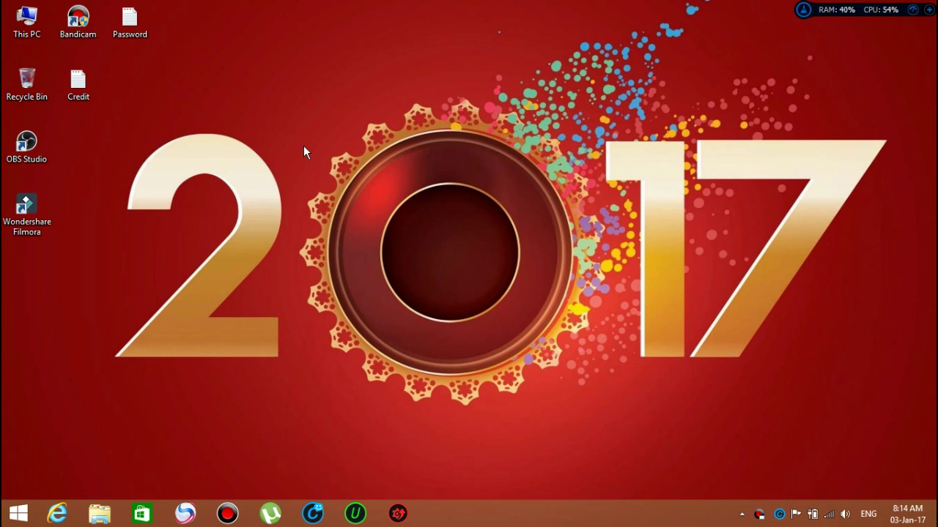
Refresh the desktop three times from its right-click menu
right_click(398, 147)
click(419, 184)
right_click(419, 182)
click(440, 220)
right_click(440, 218)
click(466, 258)
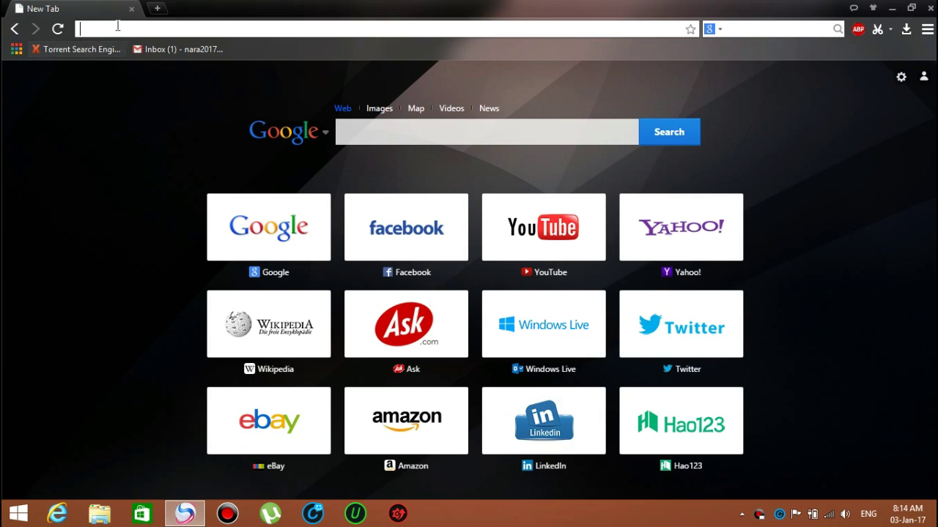
Enter pesnewupdate.com in Baidu Browser's address bar to load the site
text(pe)
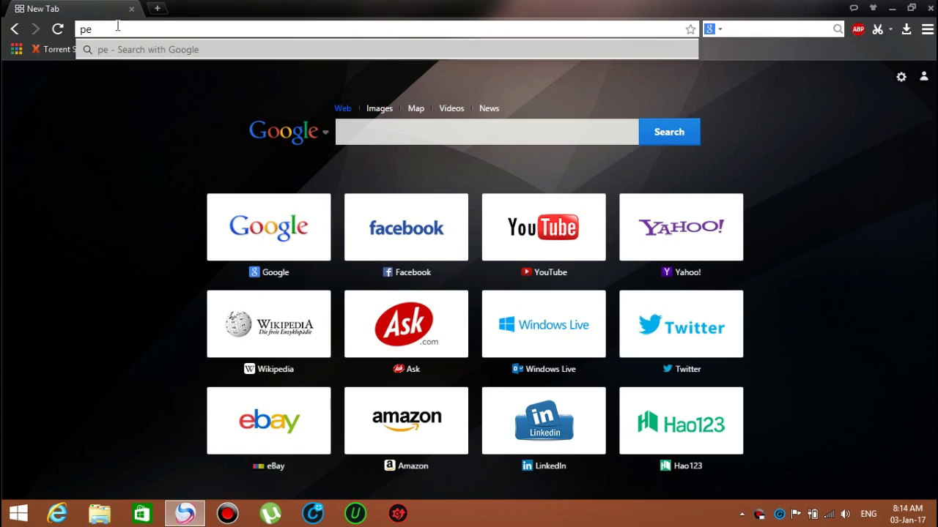
text(swe)
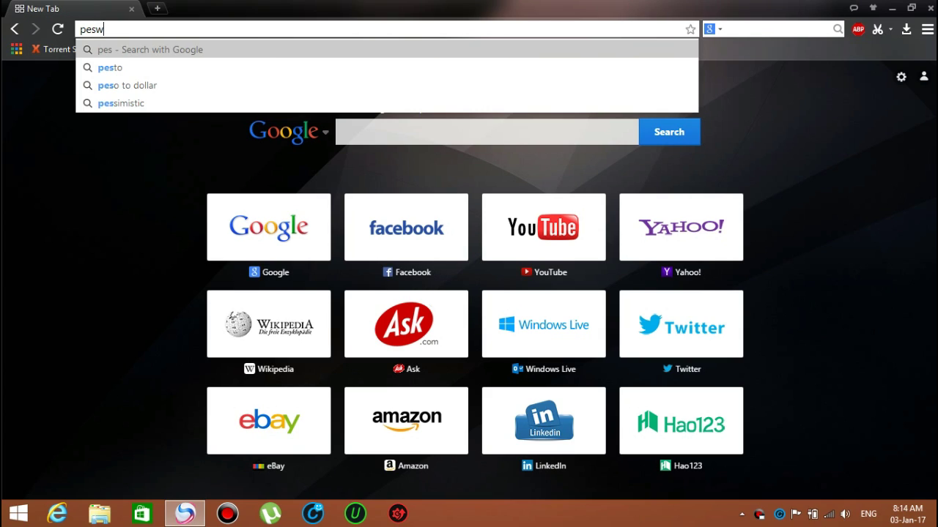
key(BackSpace)
key(BackSpace)
text(newu)
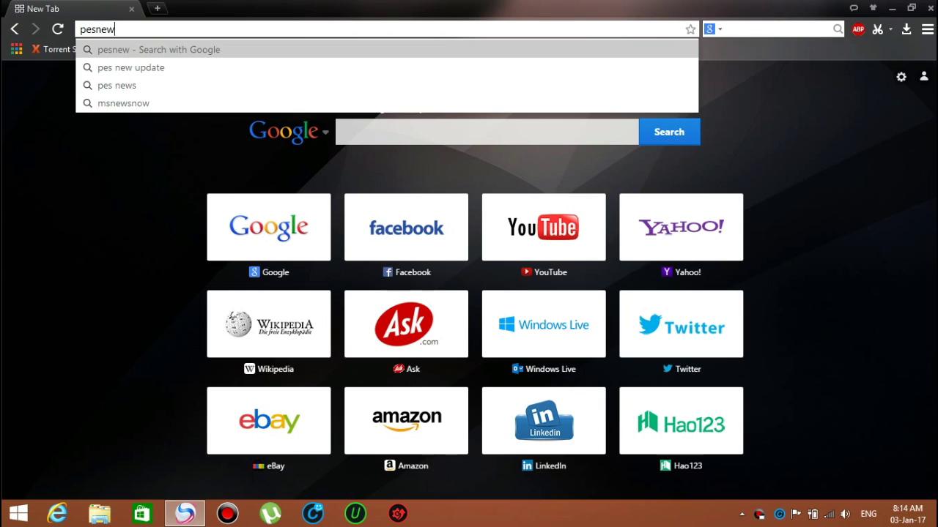
text(pdat)
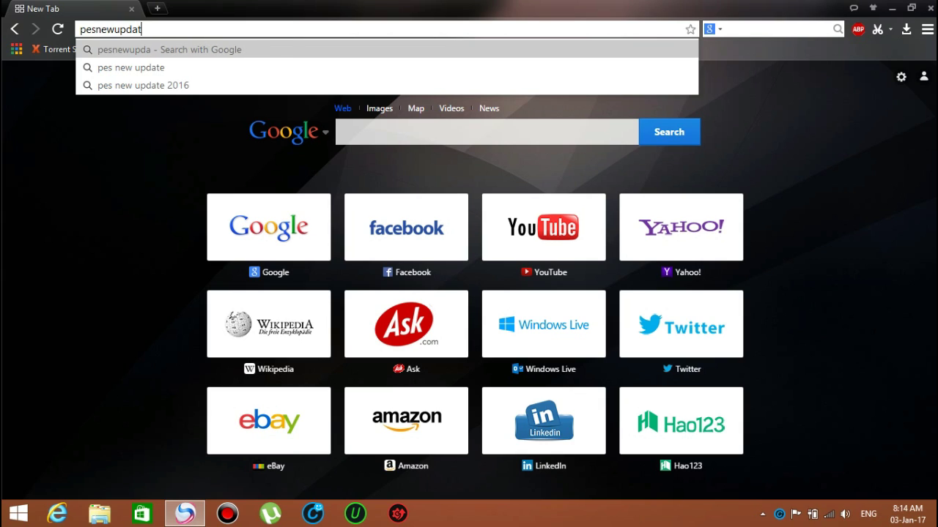
text(e.com)
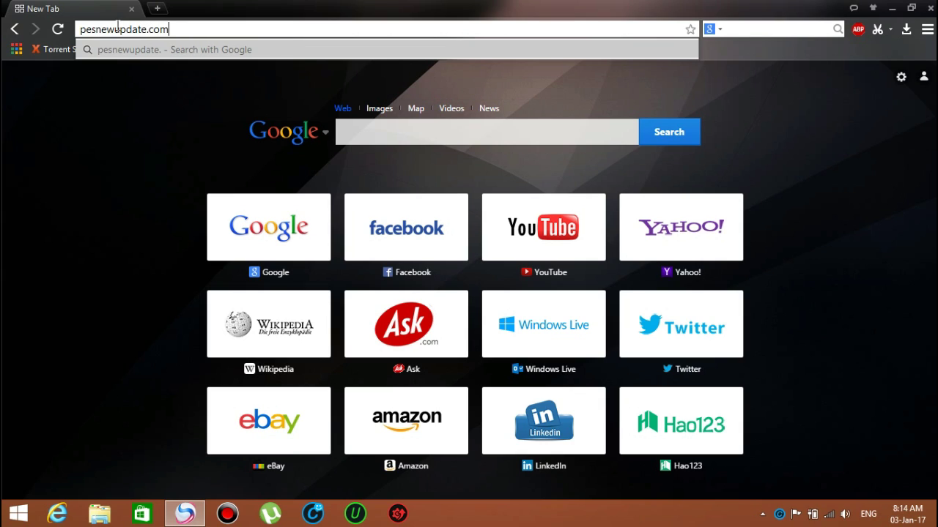
key(Return)
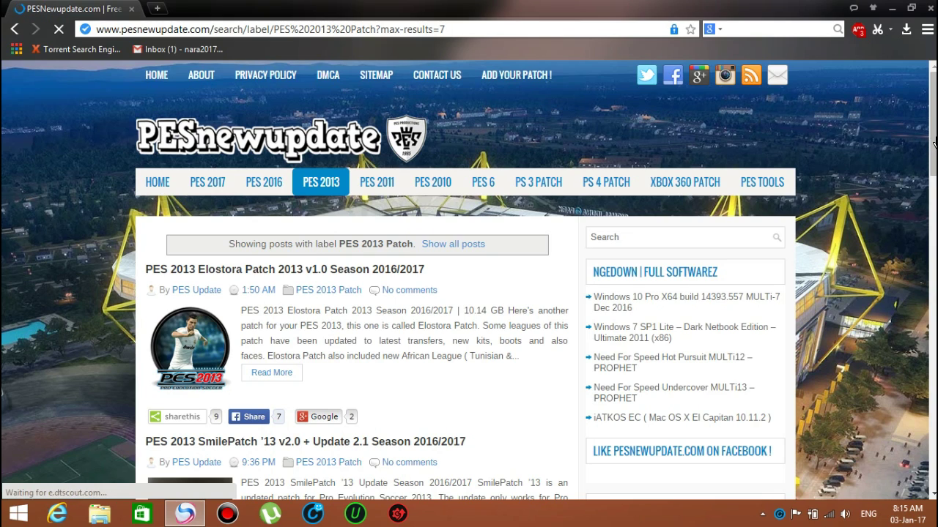
Scroll the PES 2013 patch list and open the P-PES Patch 1.0 Season 2016/2017 + Stadium Pack post
drag(929, 147, 935, 250)
scroll(599, 295, down, 2)
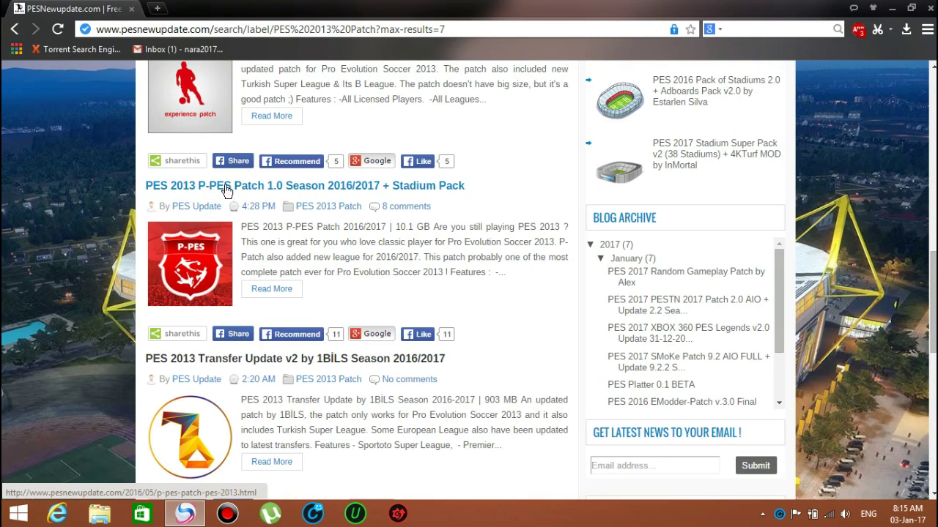
click(283, 193)
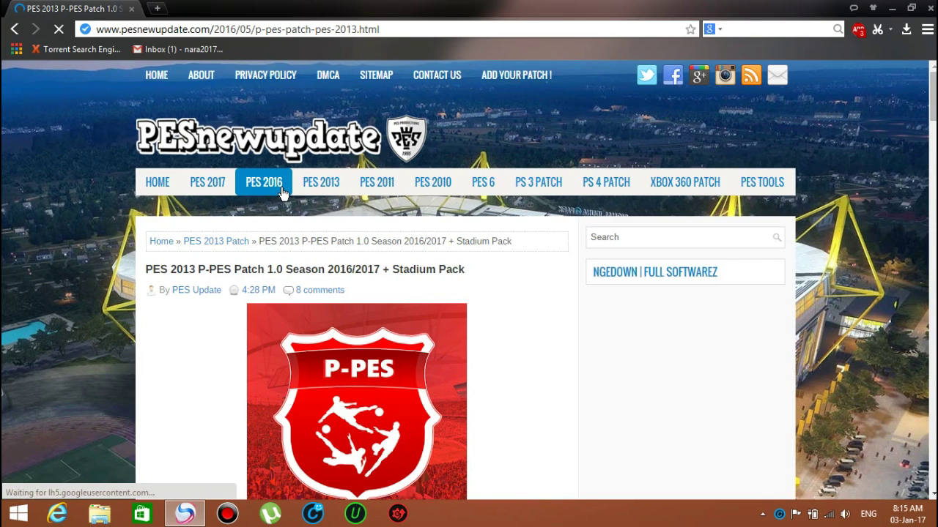
Review the article, highlighting the 10.1 GB size, Features list and included leagues
scroll(283, 194, down, 9)
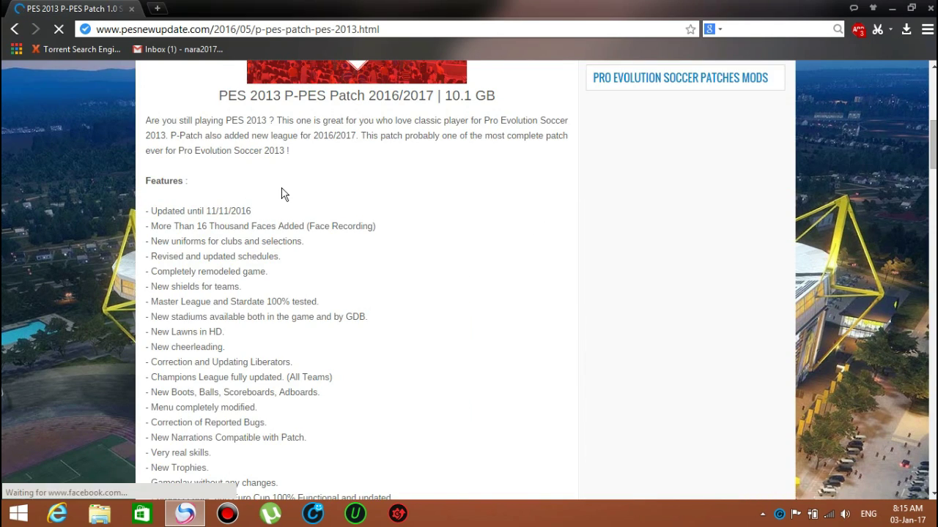
scroll(282, 193, up, 2)
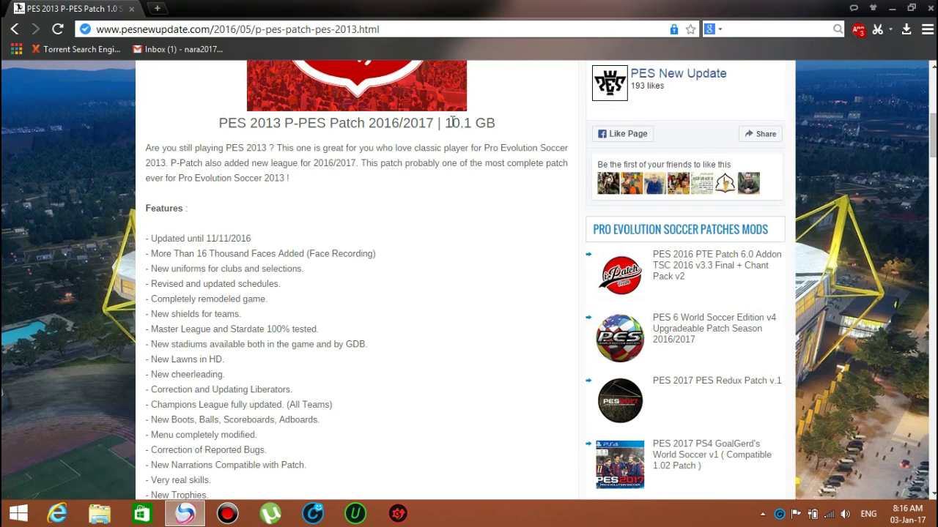
drag(445, 123, 497, 126)
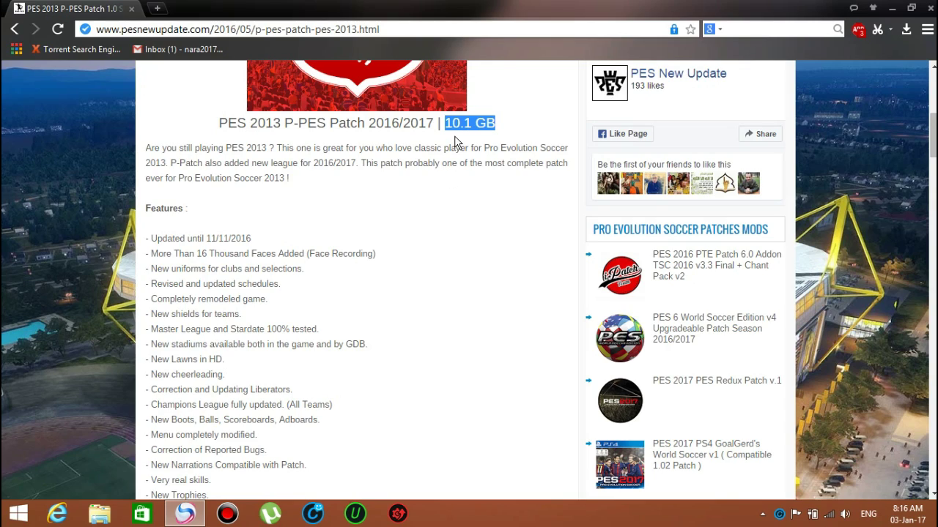
click(419, 205)
scroll(420, 205, down, 3)
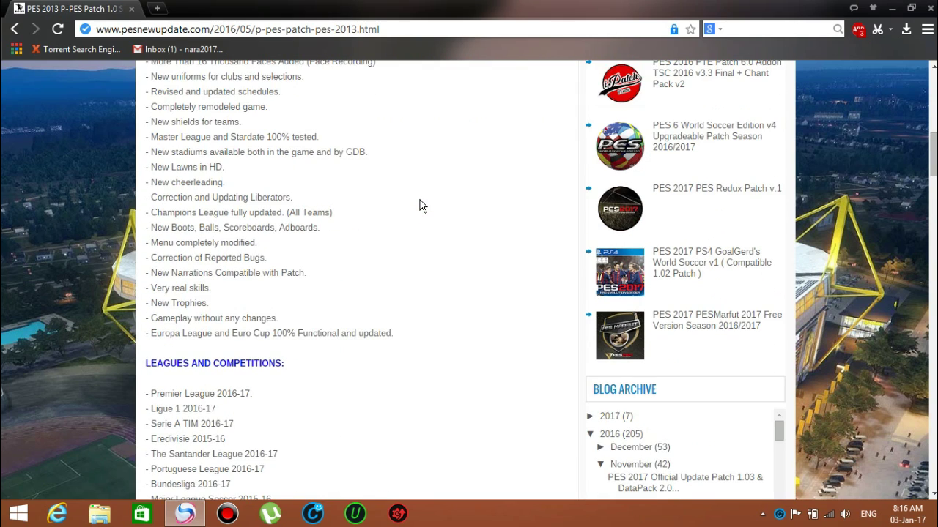
scroll(419, 205, up, 1)
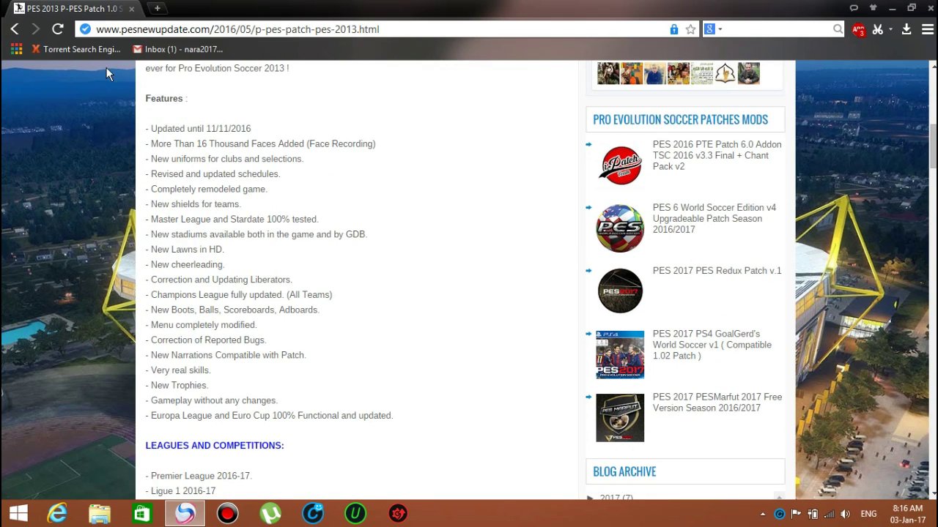
drag(150, 128, 362, 427)
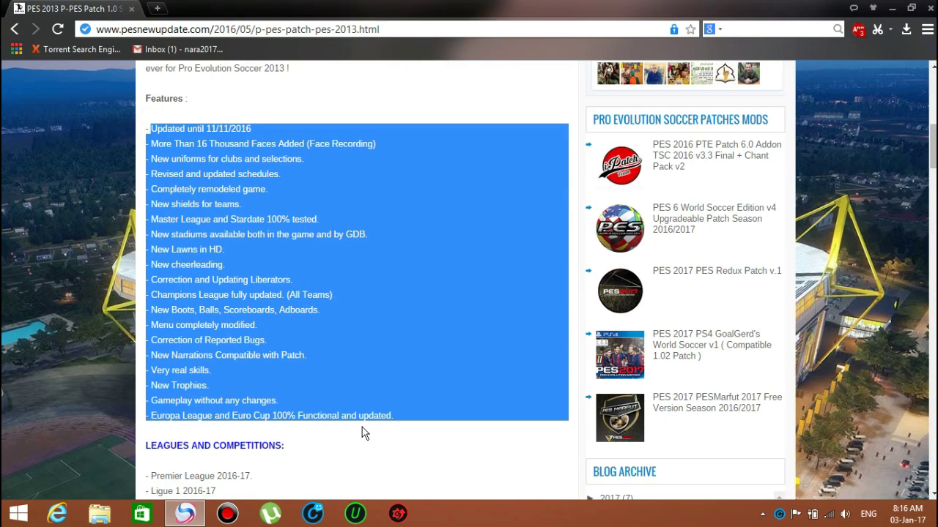
click(430, 434)
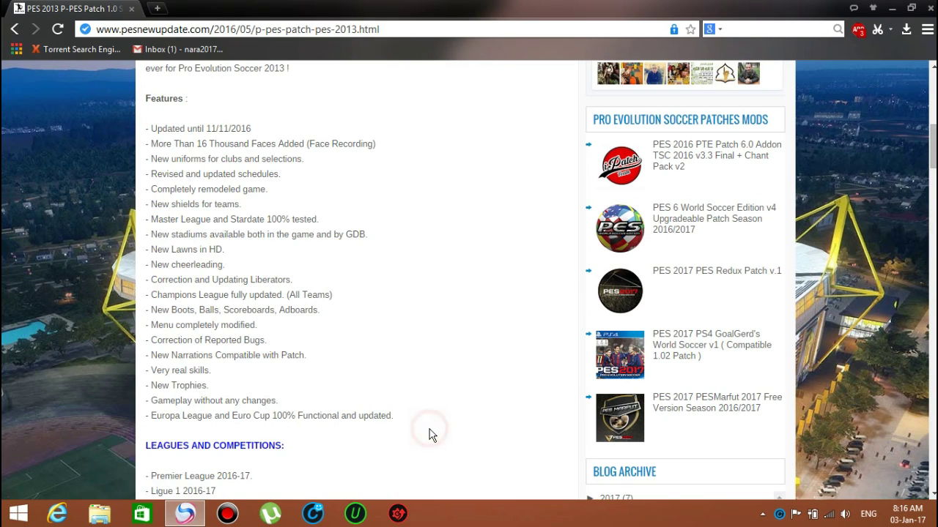
scroll(431, 434, down, 3)
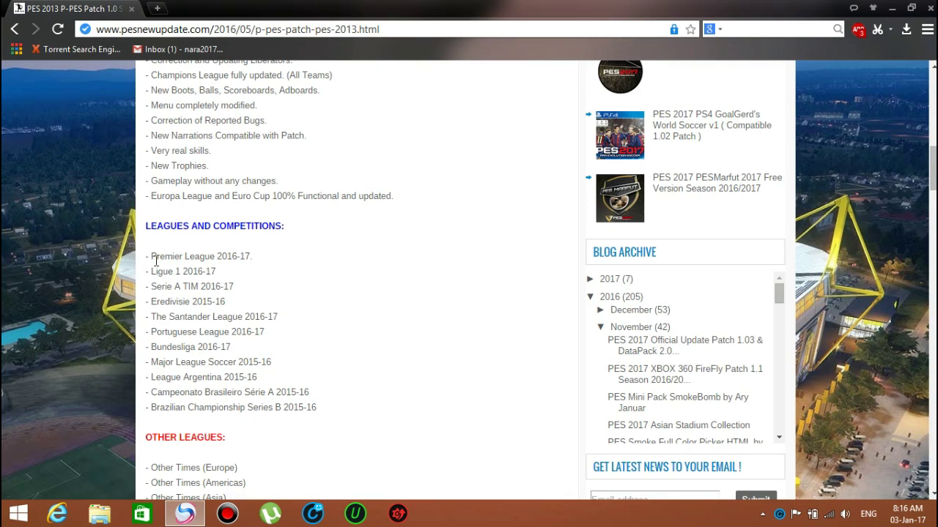
drag(152, 257, 289, 355)
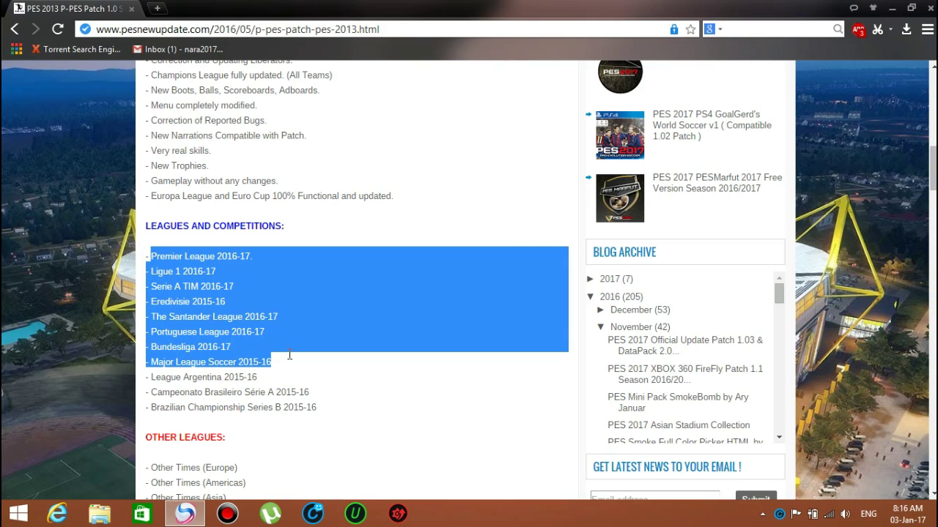
drag(289, 355, 320, 408)
click(324, 413)
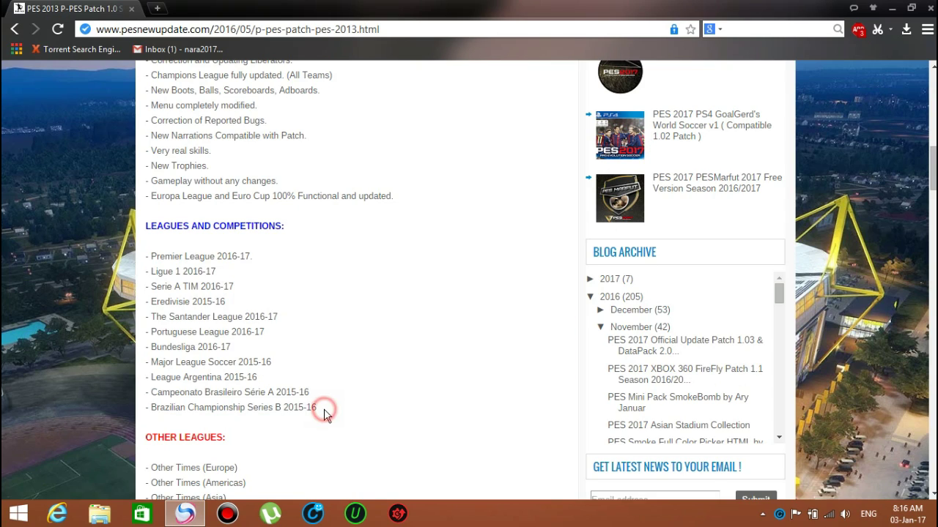
Scroll down to the RAR password, select it and copy it
scroll(327, 416, down, 4)
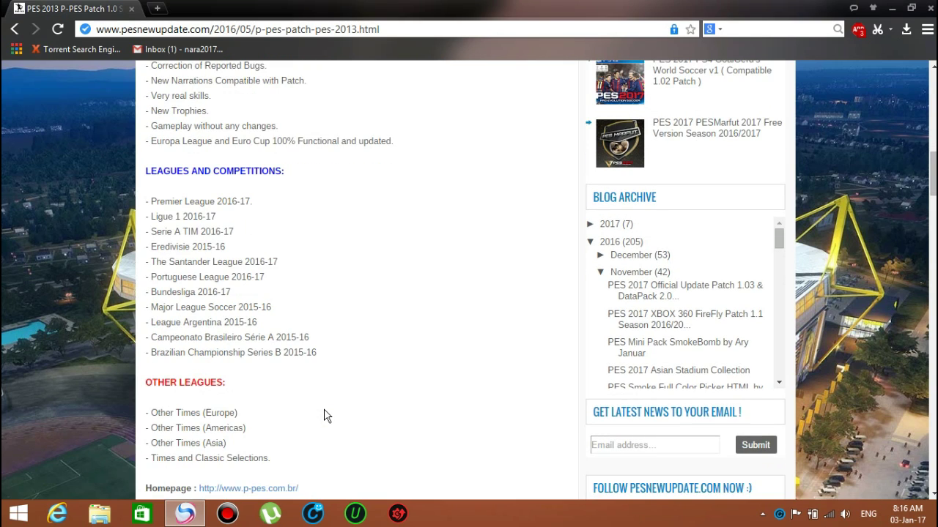
scroll(326, 416, down, 3)
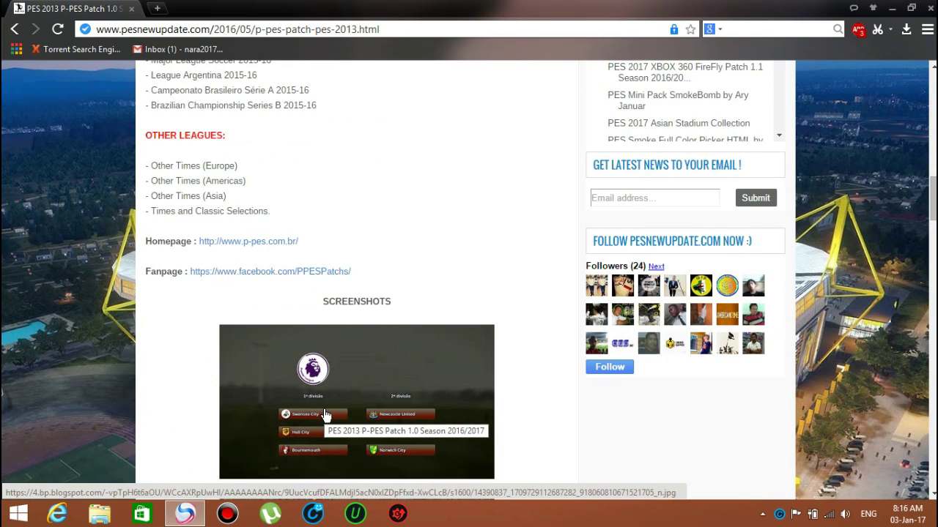
scroll(326, 416, down, 1)
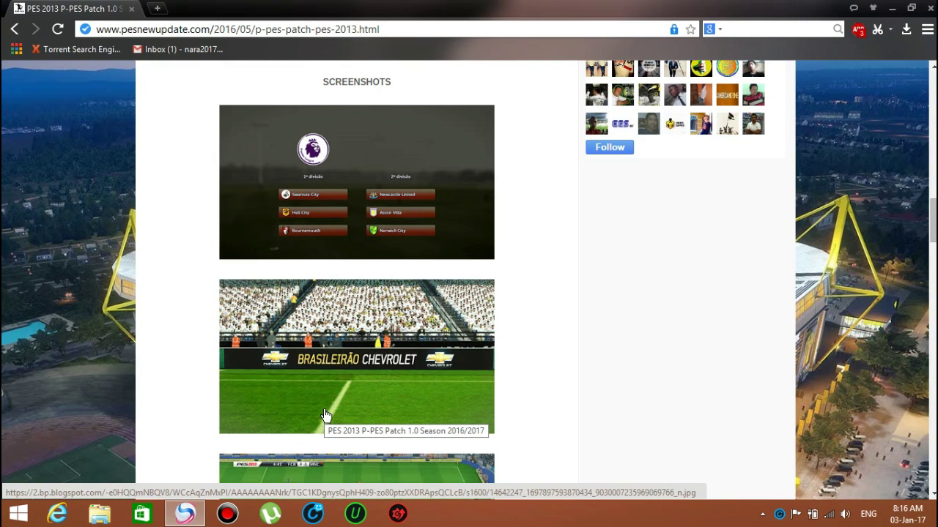
scroll(326, 416, down, 1)
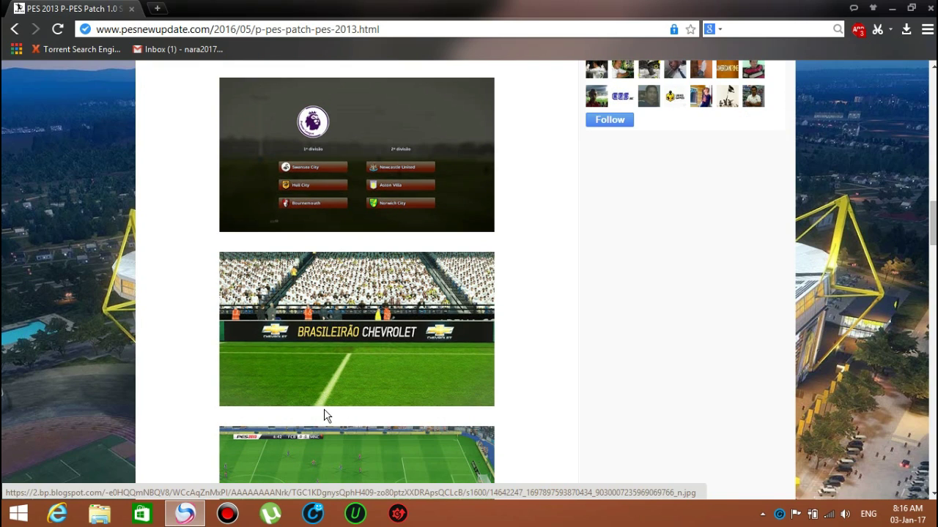
scroll(326, 416, down, 5)
scroll(326, 415, down, 5)
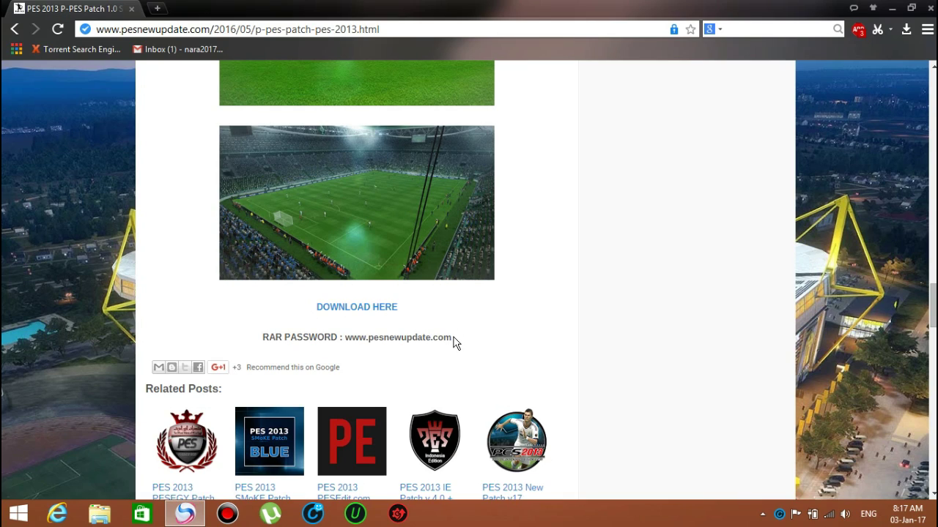
drag(453, 340, 347, 338)
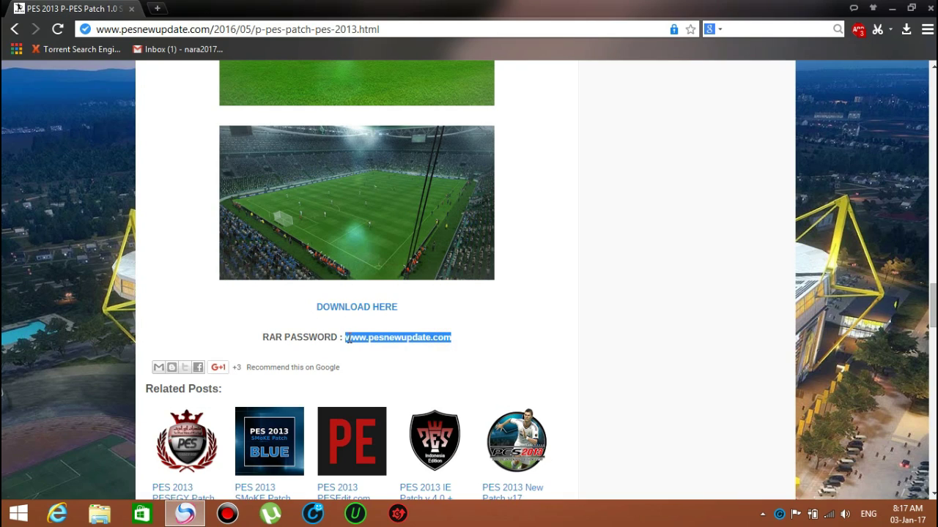
right_click(353, 339)
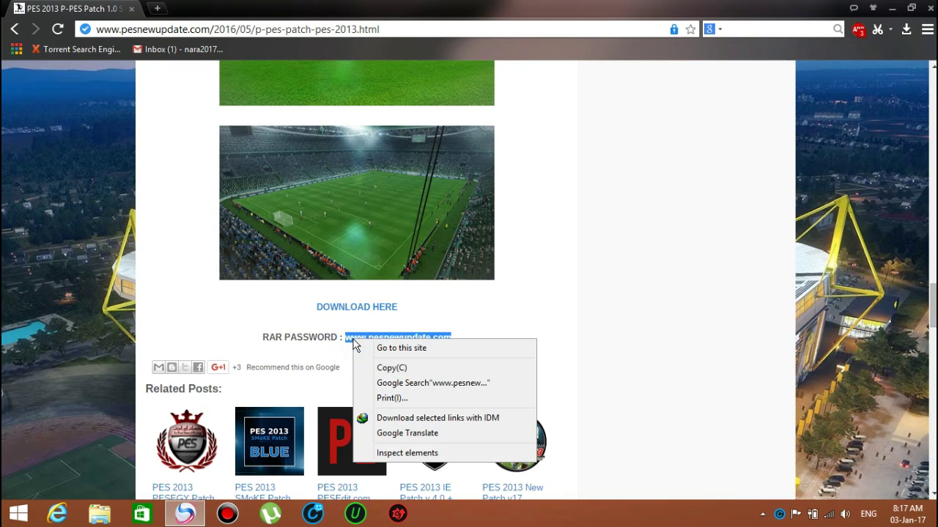
click(382, 368)
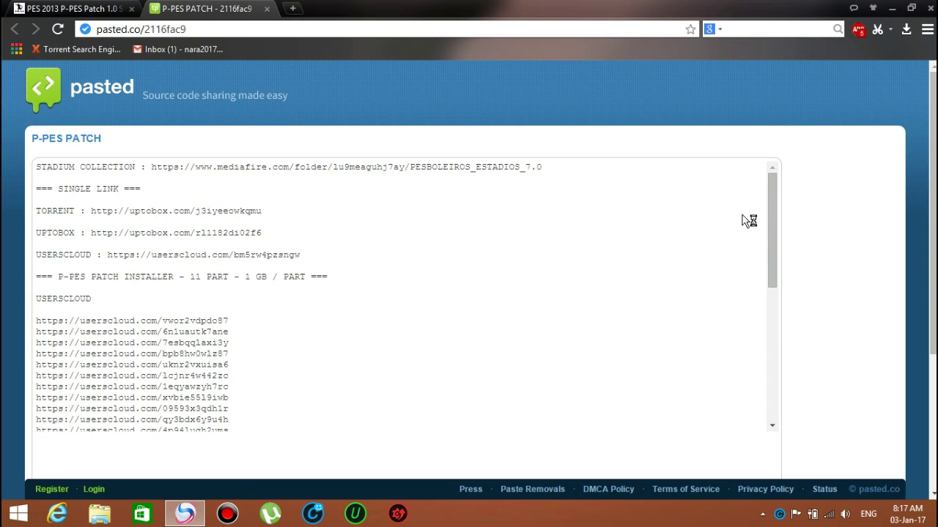
Minimize the browser to the desktop and dismiss the desktop's context menu
click(770, 192)
mouse_move(770, 192)
mouse_down()
mouse_move(779, 224)
mouse_move(778, 190)
mouse_up()
click(892, 9)
right_click(495, 141)
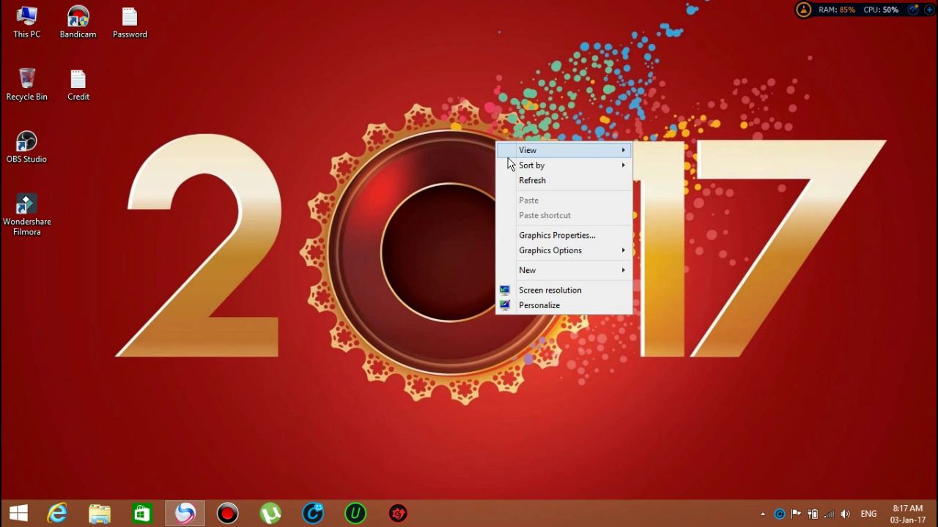
mouse_move(519, 173)
click(388, 315)
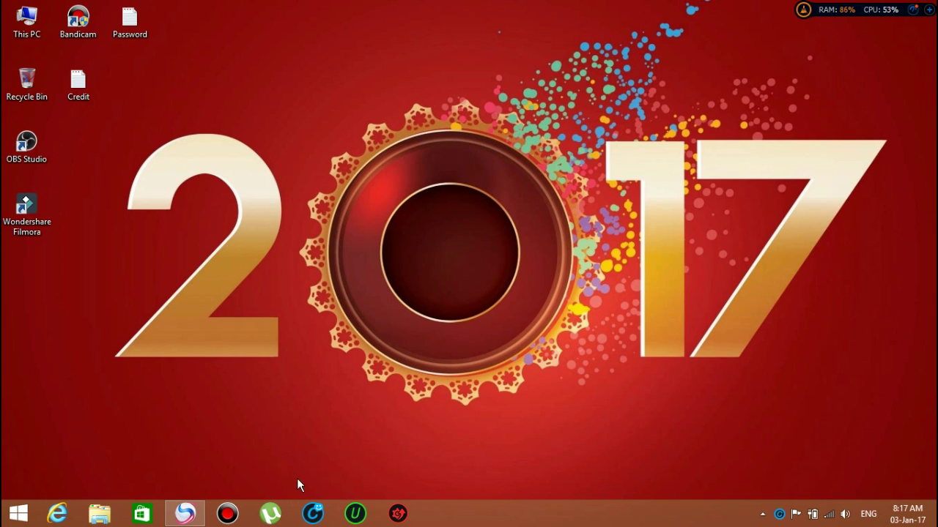
Return to the P-PES PATCH paste and select the MediaFire part01 link, then deselect it
click(184, 513)
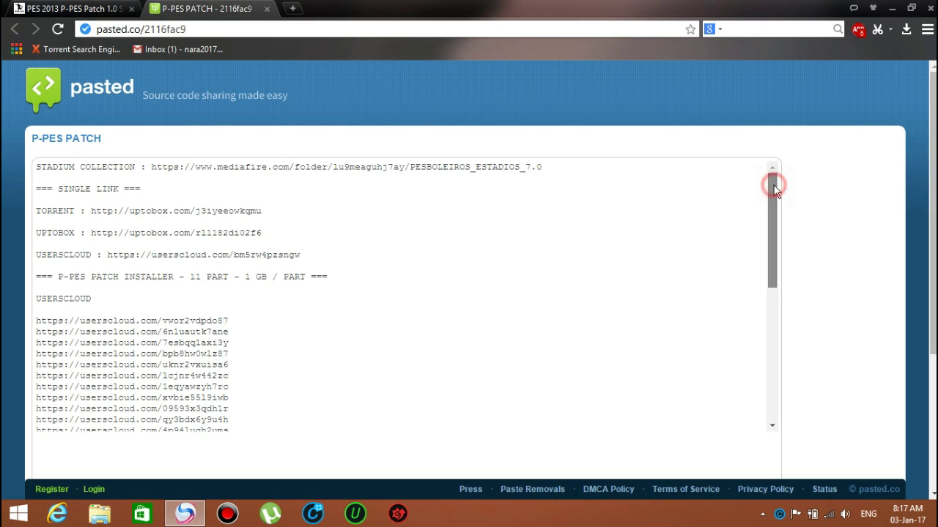
drag(774, 185, 771, 350)
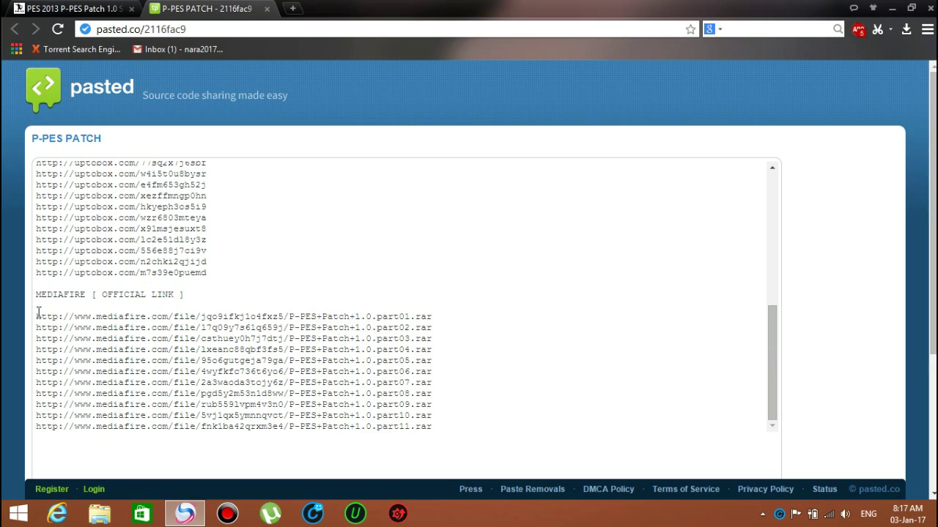
drag(38, 315, 432, 319)
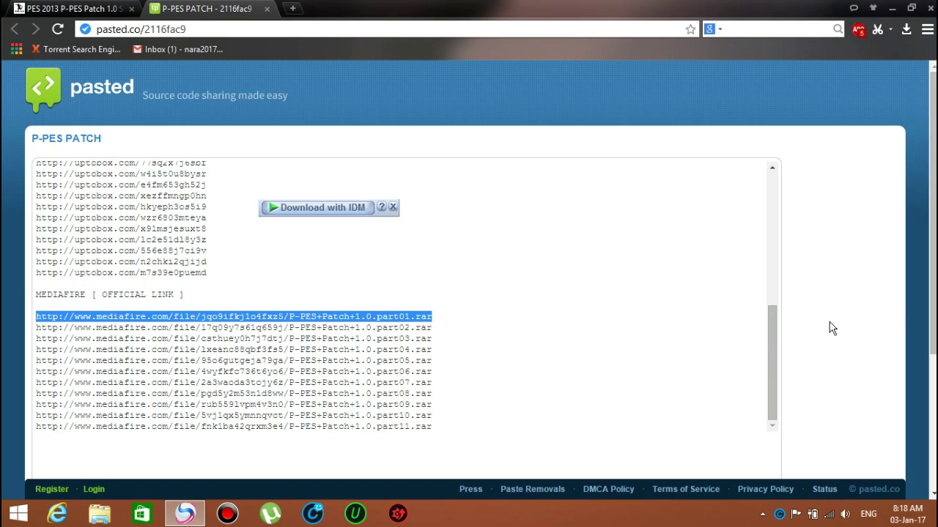
click(393, 207)
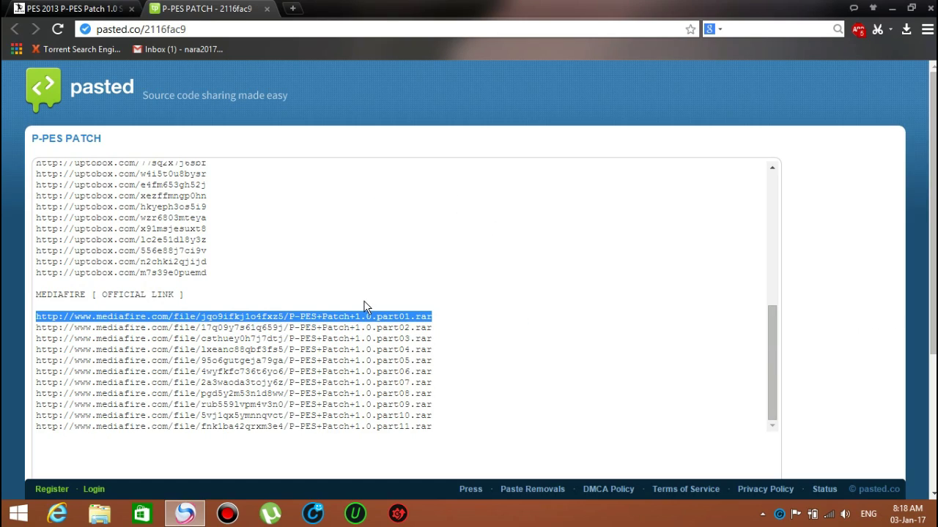
click(366, 306)
Select the TORRENT Uptobox link and open it in a new tab via Go to this site
drag(774, 373, 770, 218)
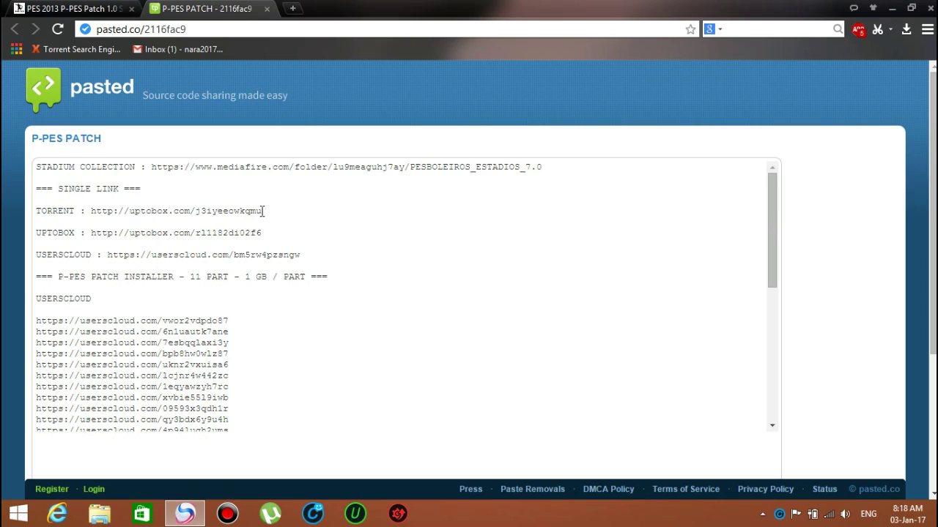
drag(263, 211, 93, 214)
right_click(108, 213)
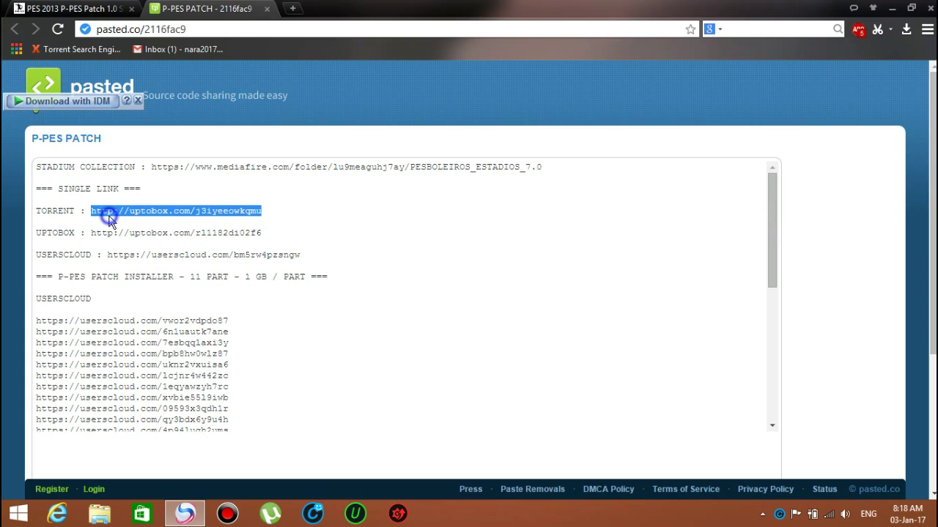
click(135, 228)
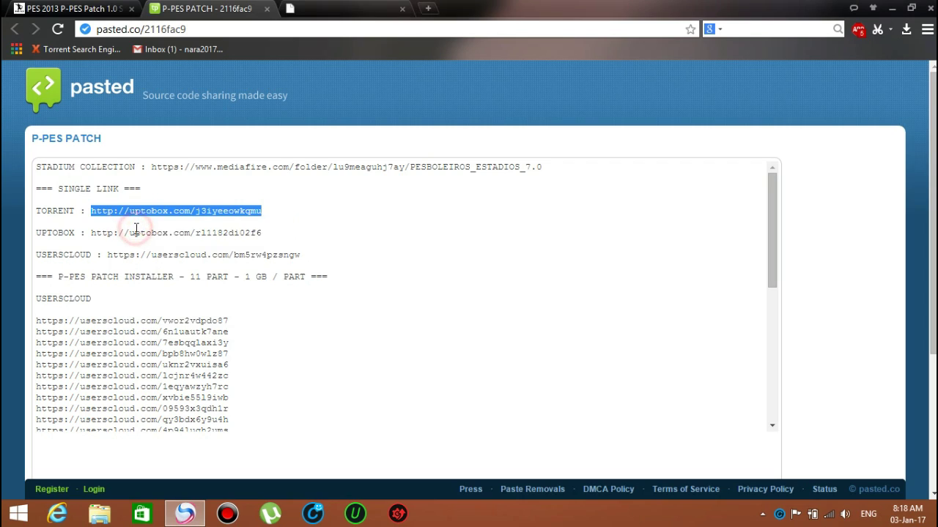
On the Uptobox tab, wait out the countdown and free-download P-PES.rar.torrent
click(323, 8)
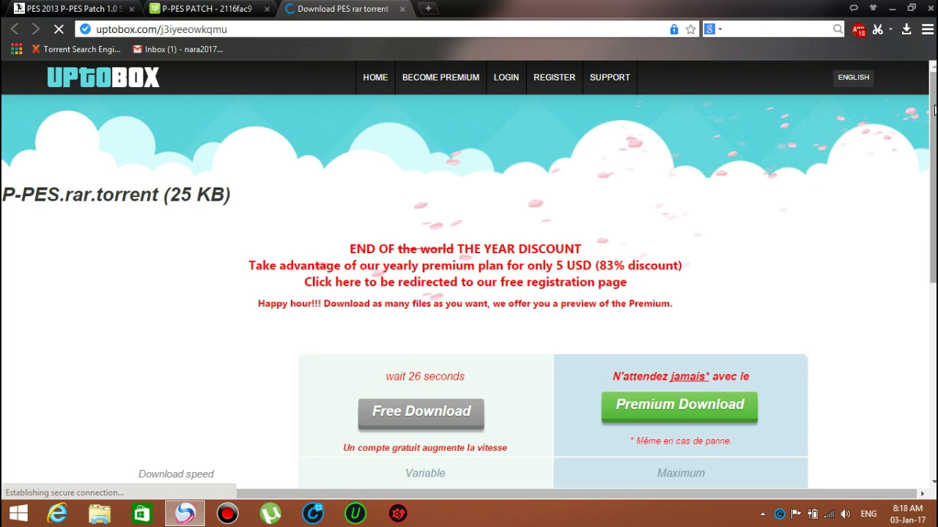
drag(933, 118, 934, 165)
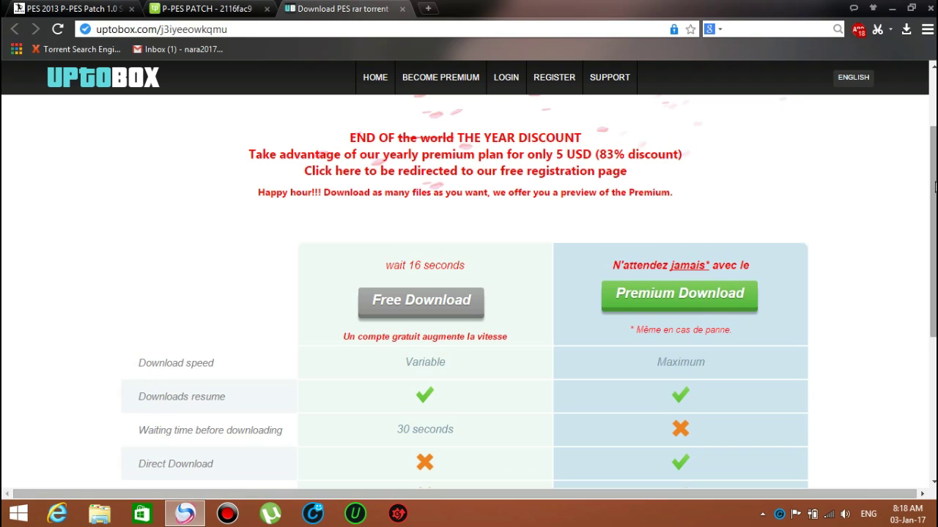
drag(934, 187, 934, 220)
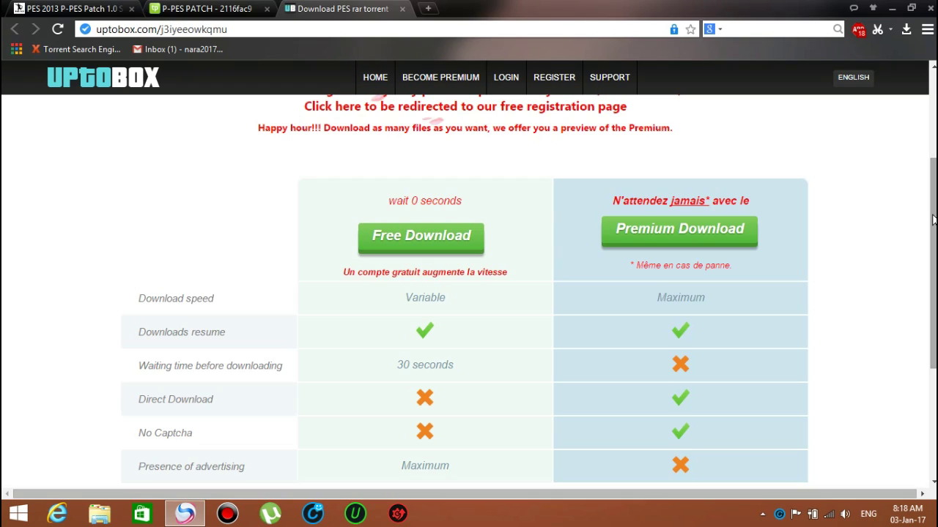
click(438, 247)
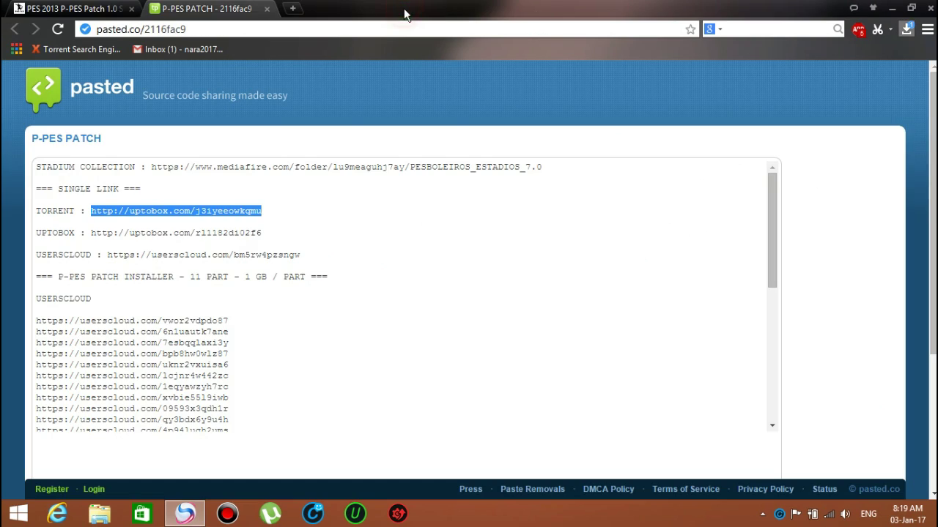
Open P-PES.rar.torrent from the browser's Download Manager in µTorrent Pro
click(907, 30)
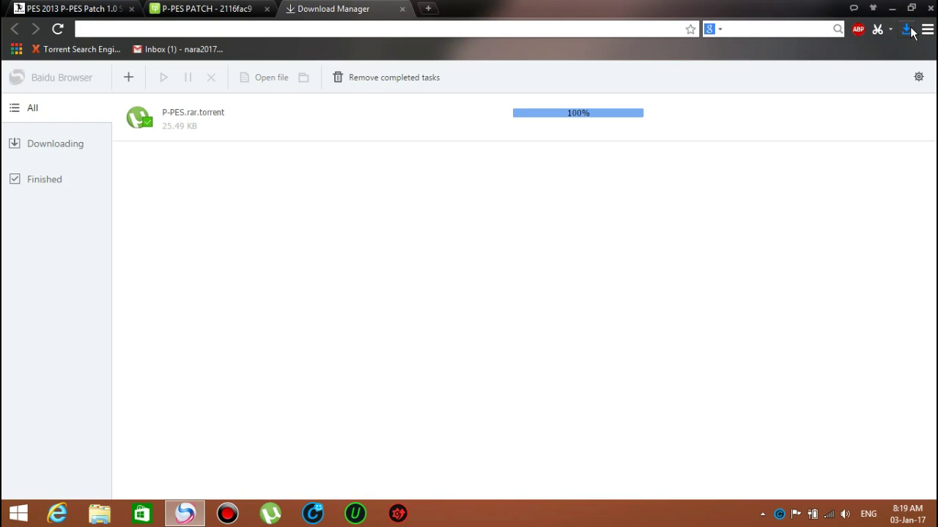
click(450, 119)
click(450, 118)
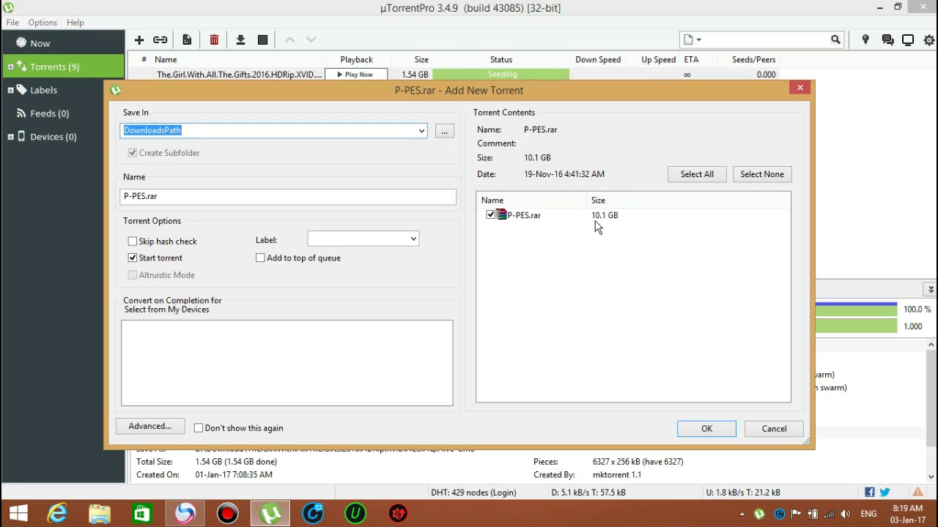
Add the 10.1 GB P-PES.rar torrent with D:\Download\ as its save location
click(599, 222)
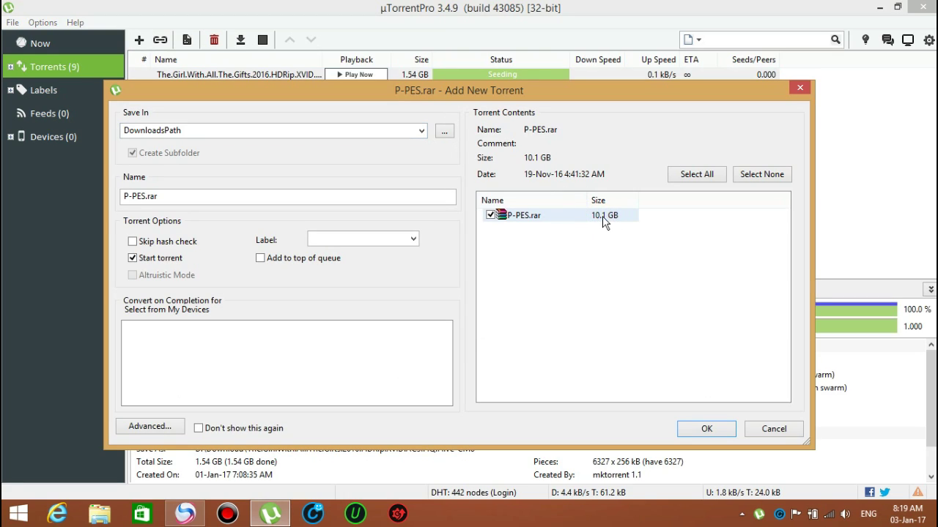
click(422, 131)
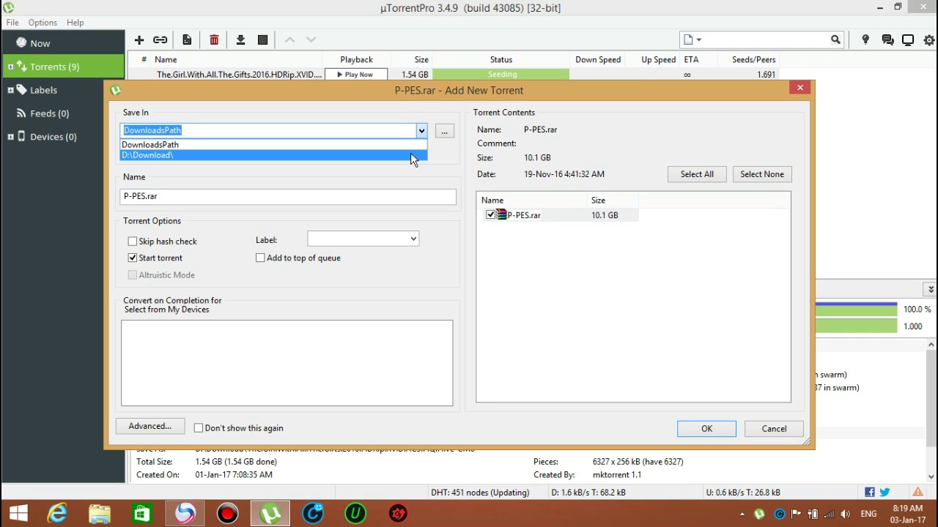
click(410, 153)
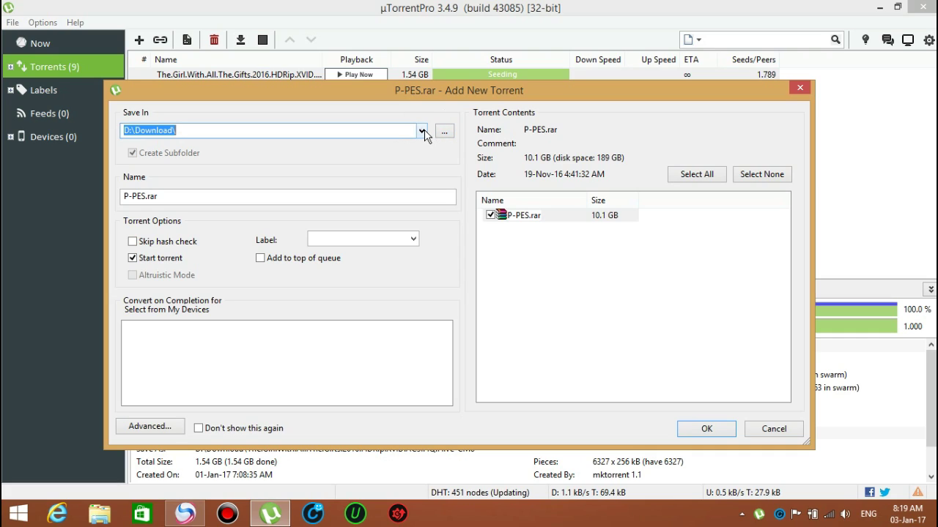
click(422, 132)
click(394, 156)
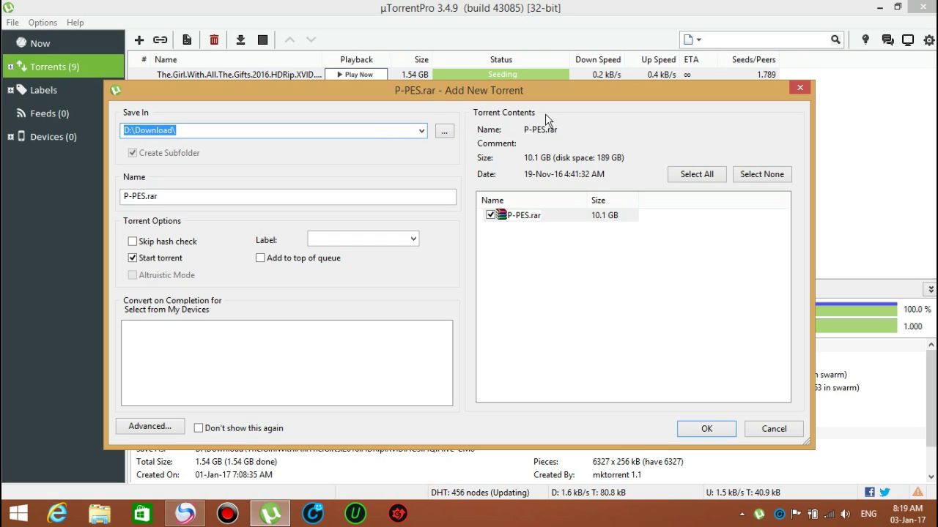
click(704, 429)
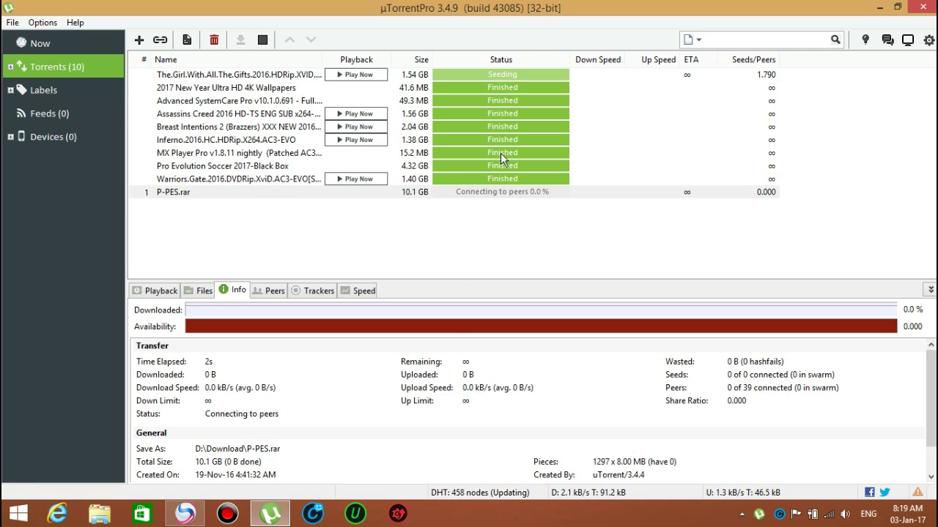
Stop the seeding movie torrent and select P-PES.rar to view its download details
click(508, 77)
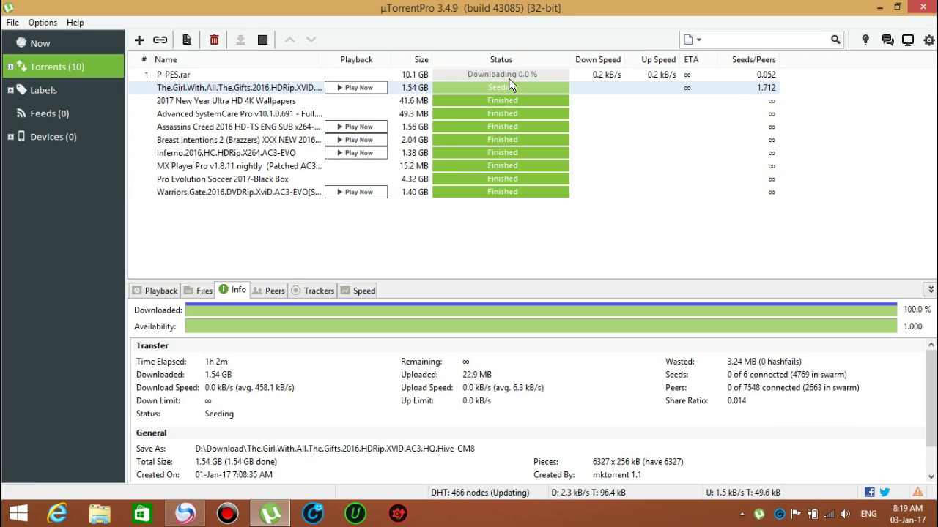
right_click(509, 76)
click(500, 87)
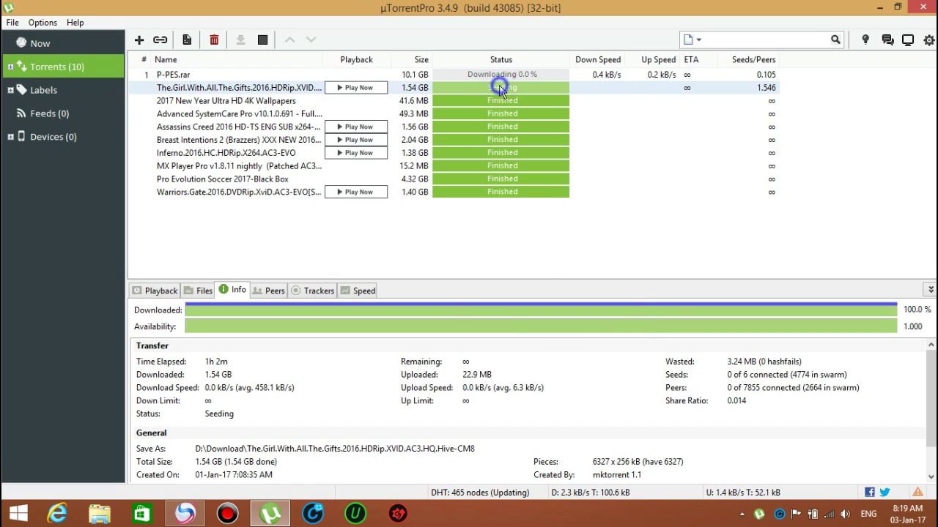
right_click(501, 87)
click(533, 247)
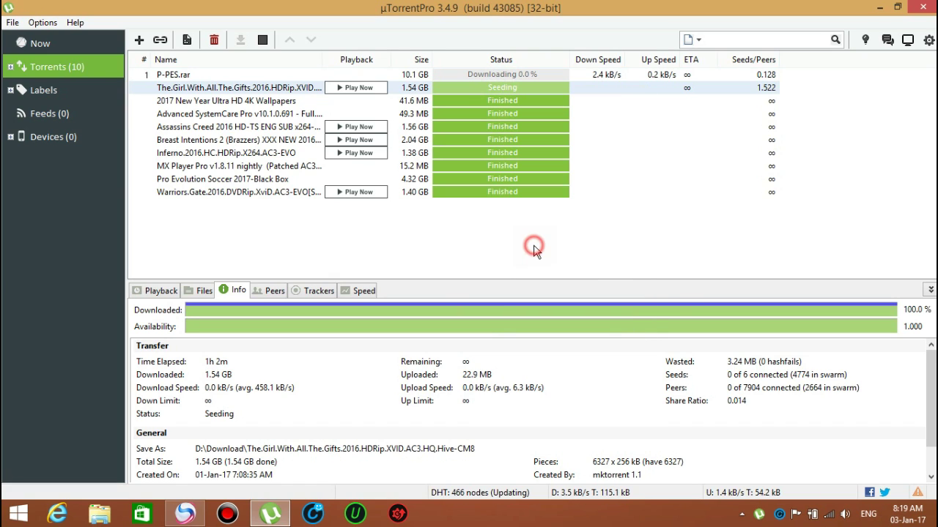
click(555, 76)
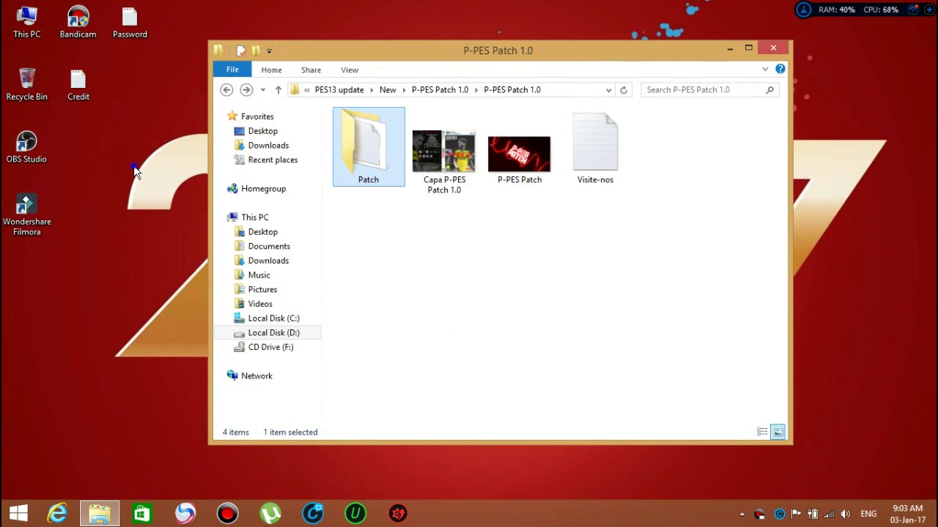
Refresh the desktop three times from its right-click menu
right_click(134, 169)
click(187, 206)
right_click(156, 212)
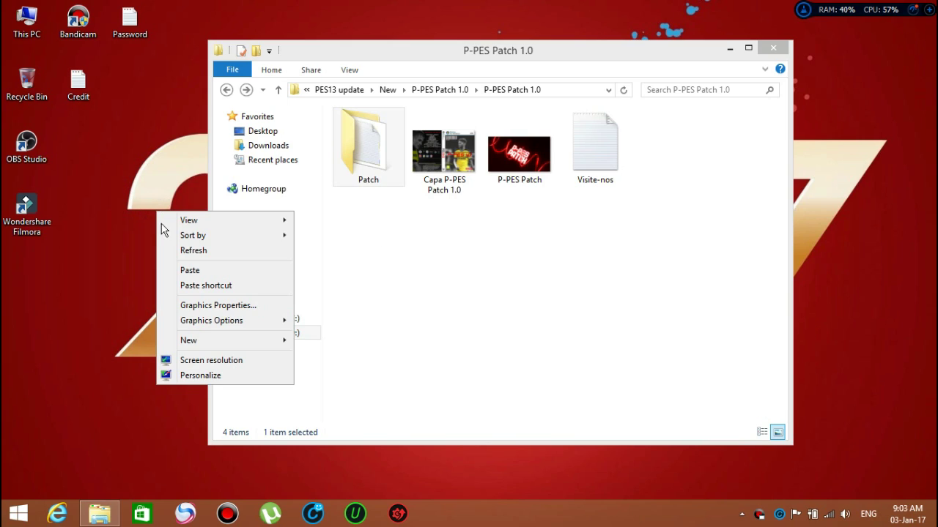
click(182, 249)
right_click(144, 210)
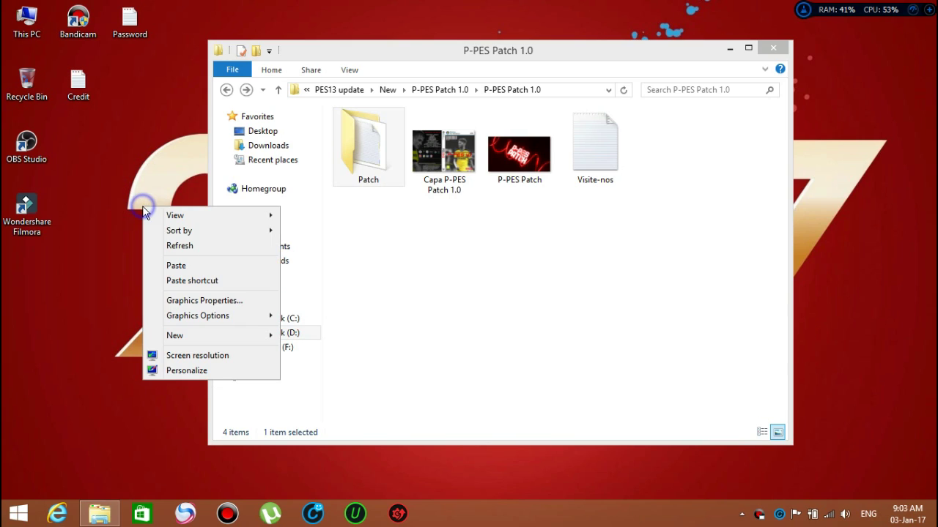
click(157, 247)
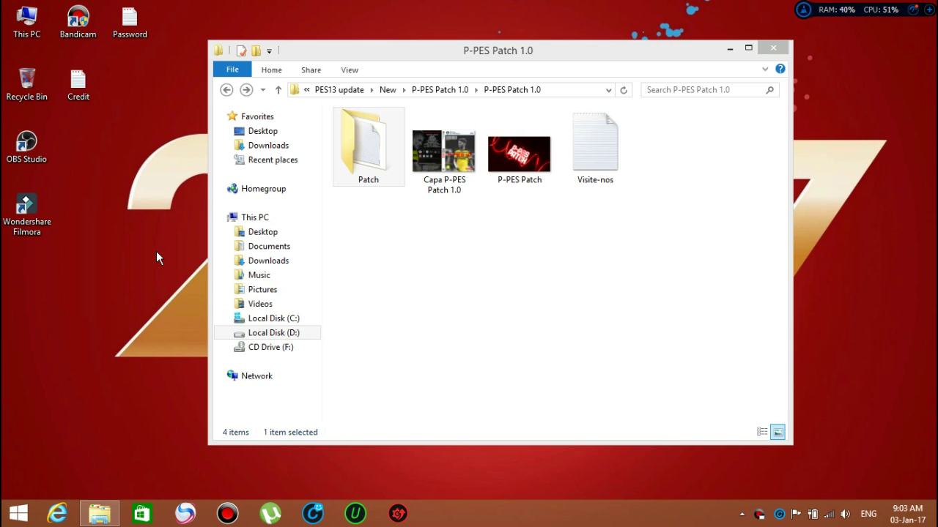
Open Patch > 1.0 in the P-PES Patch 1.0 window and select the Parte 1 installer
drag(473, 53, 474, 52)
double_click(381, 173)
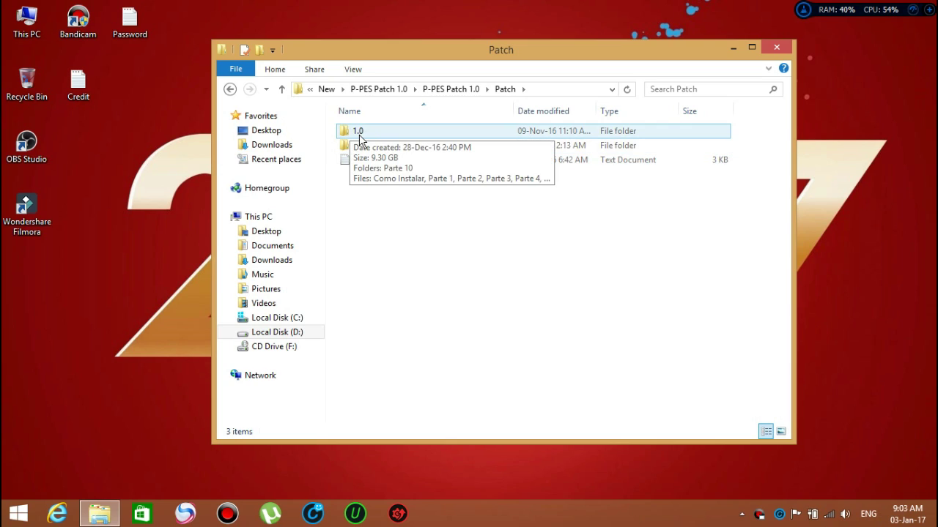
click(360, 137)
double_click(361, 137)
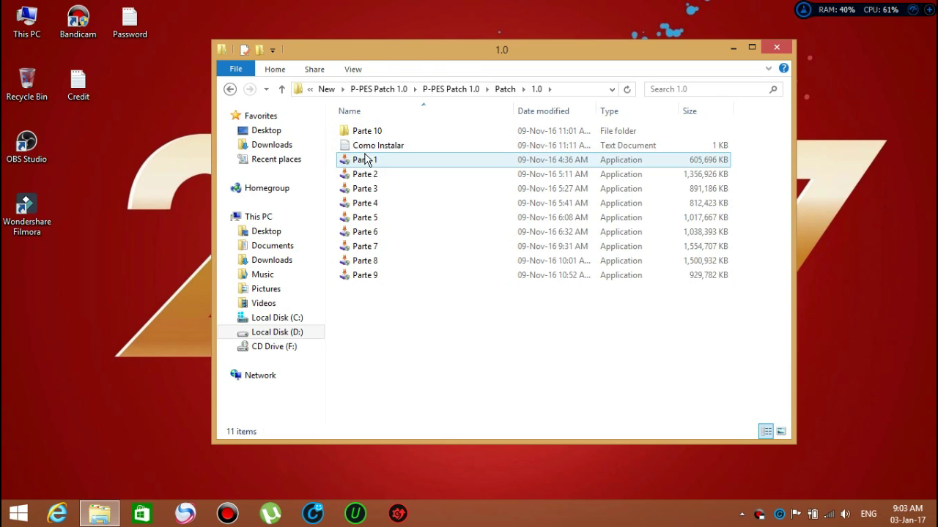
click(366, 159)
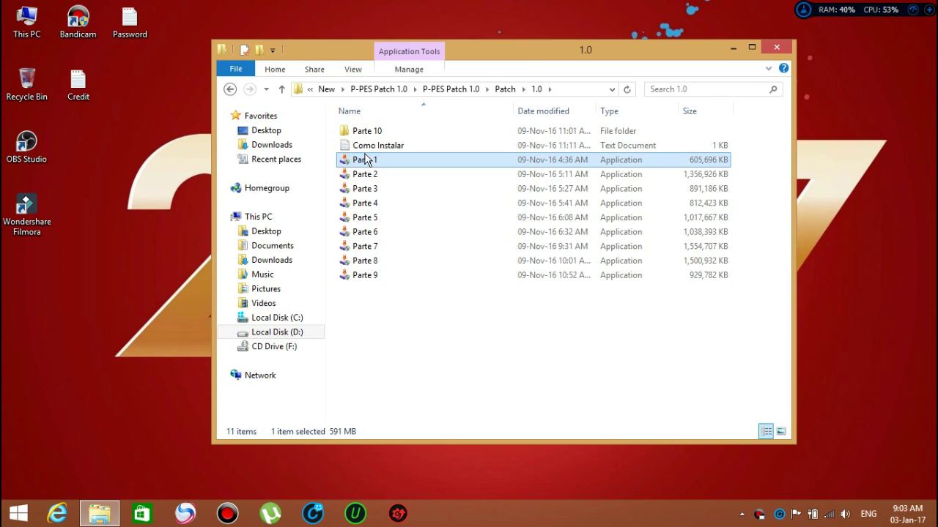
key(shift+Down)
key(shift+Down)
key(shift+Down)
key(shift+Down)
key(shift+Down)
key(shift+Down)
key(shift+Down)
key(shift+Down)
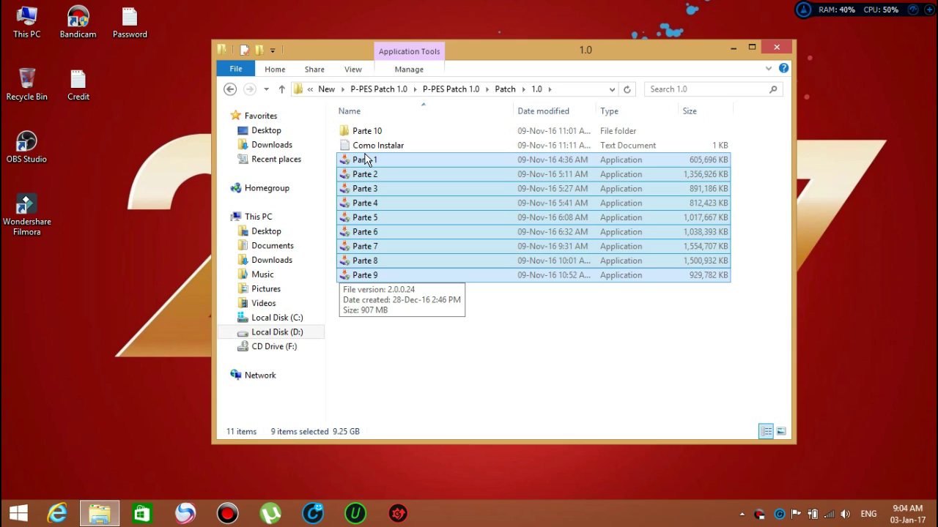
click(366, 160)
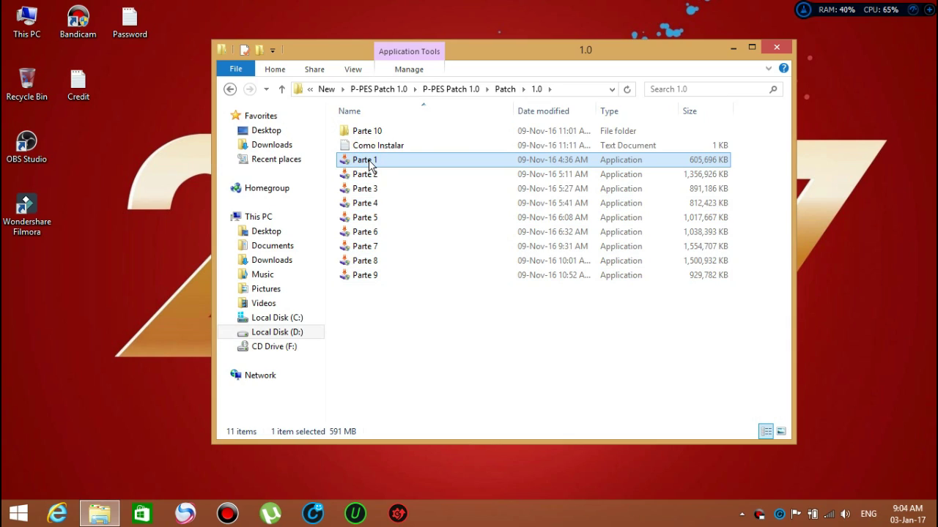
Run the Parte 1 installer as administrator, refreshing the desktop while it loads
right_click(368, 162)
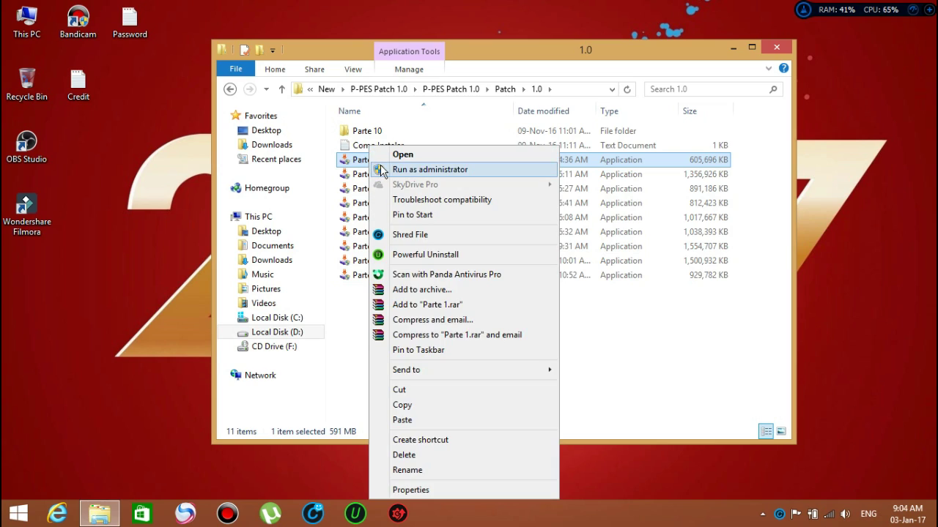
click(384, 172)
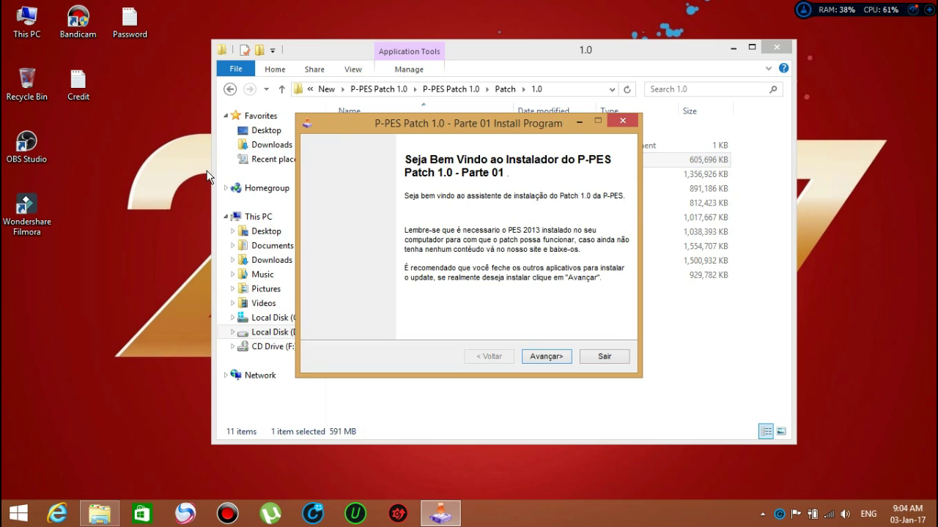
right_click(156, 195)
click(192, 233)
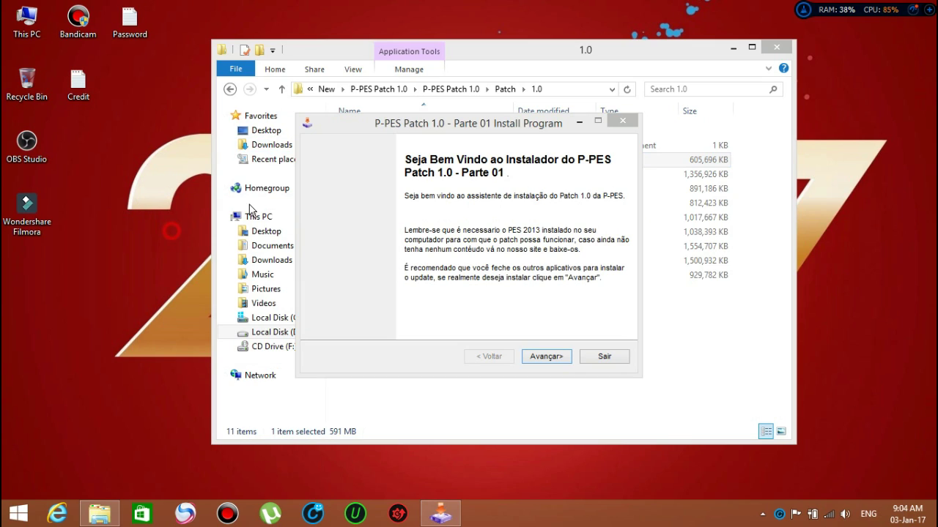
click(535, 131)
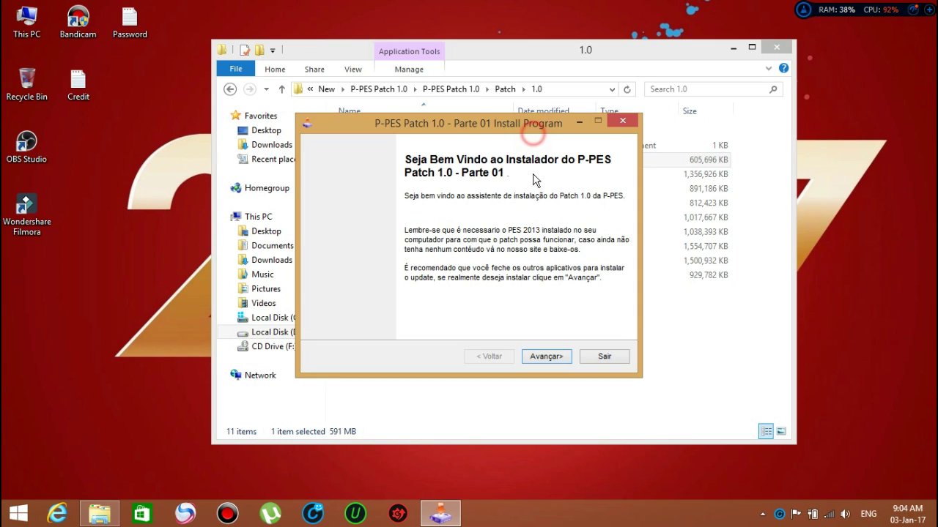
Advance past the welcome and information pages to Diretório and select the suggested install path
click(546, 356)
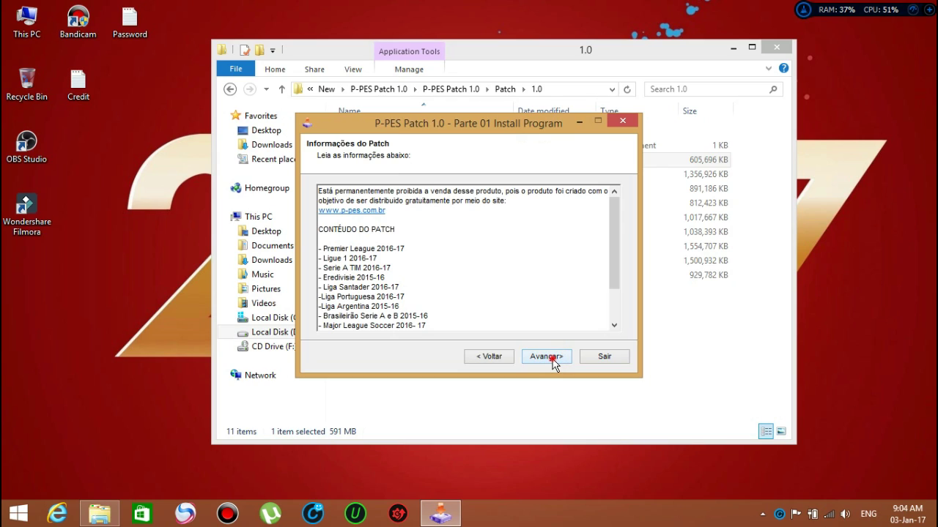
click(552, 359)
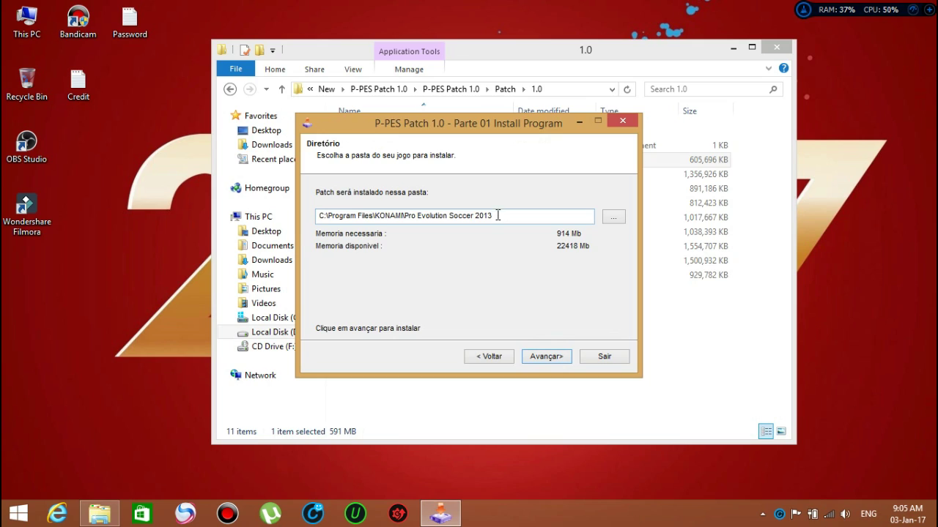
drag(497, 215, 317, 220)
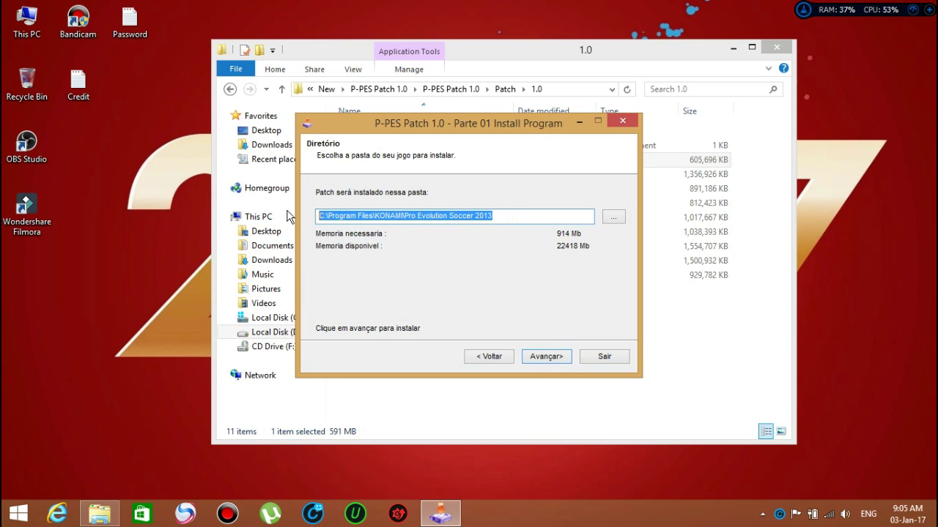
right_click(111, 169)
click(135, 205)
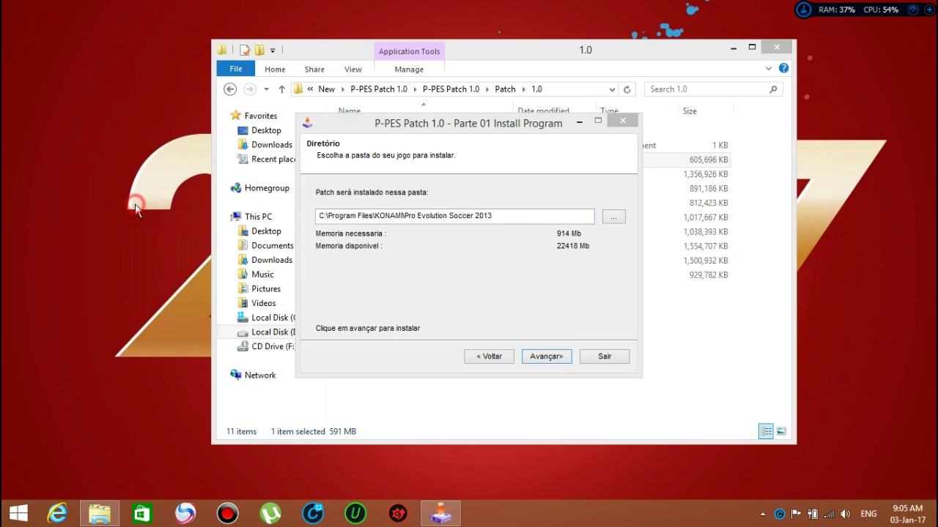
right_click(135, 203)
click(153, 244)
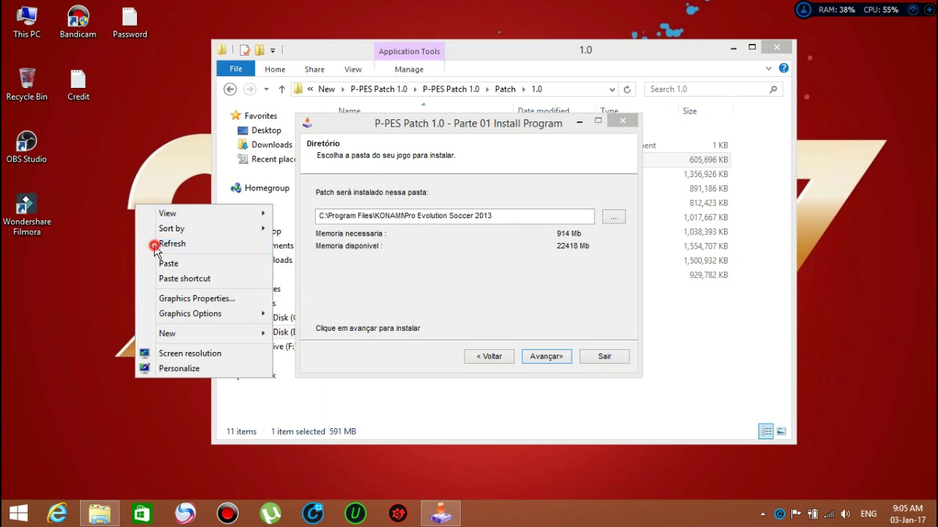
Browse to C:\Program Files (x86)\KONAMI\Pro Evolution Soccer 2013 and copy its address-bar path
double_click(14, 19)
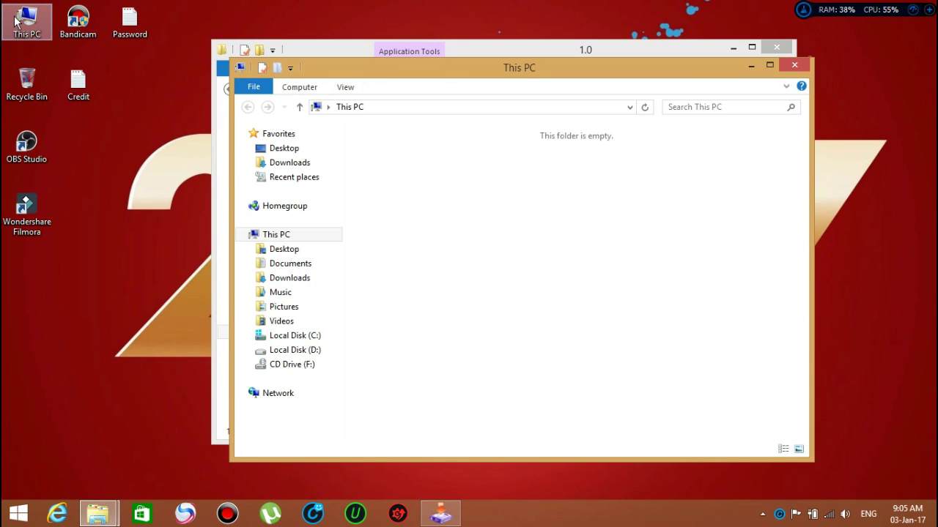
double_click(429, 311)
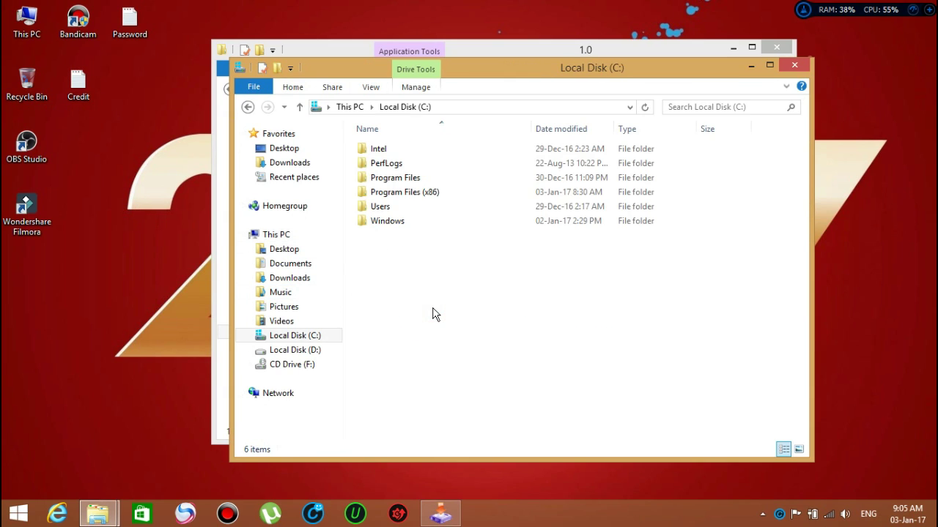
double_click(430, 194)
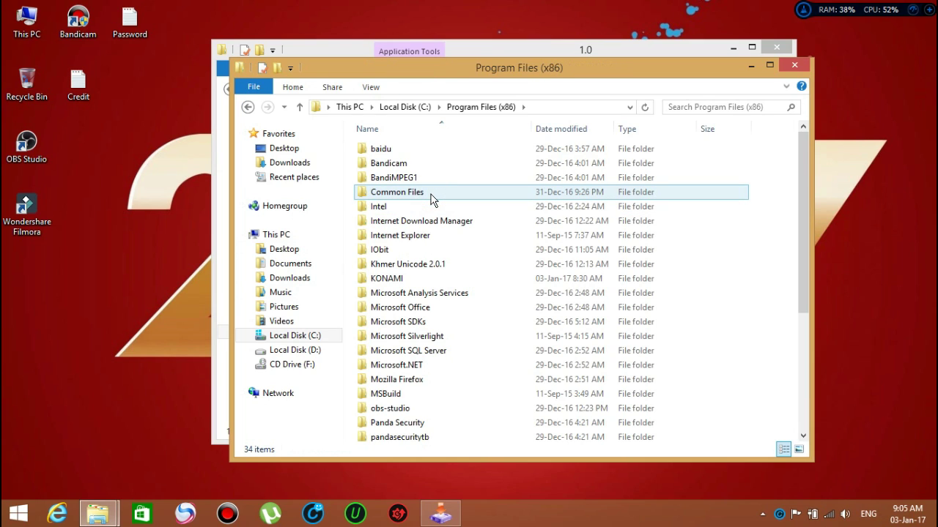
double_click(413, 280)
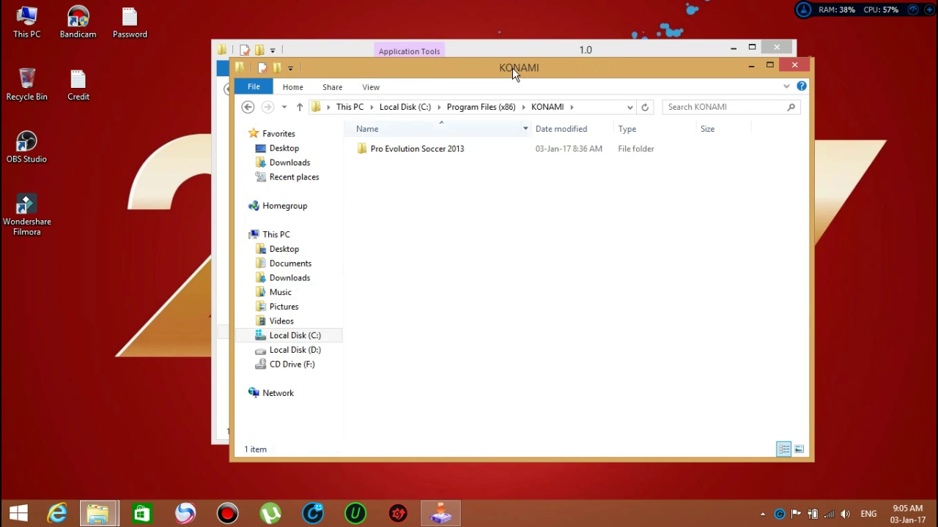
double_click(476, 149)
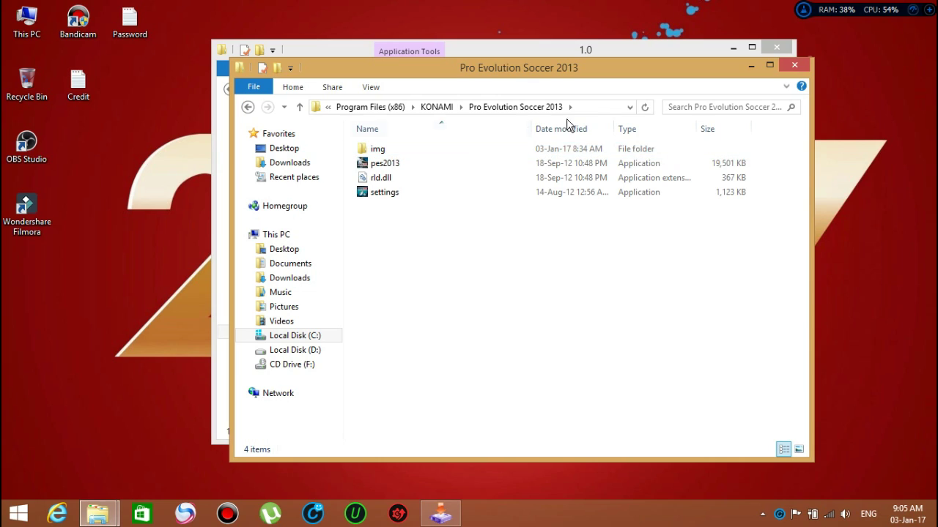
click(587, 110)
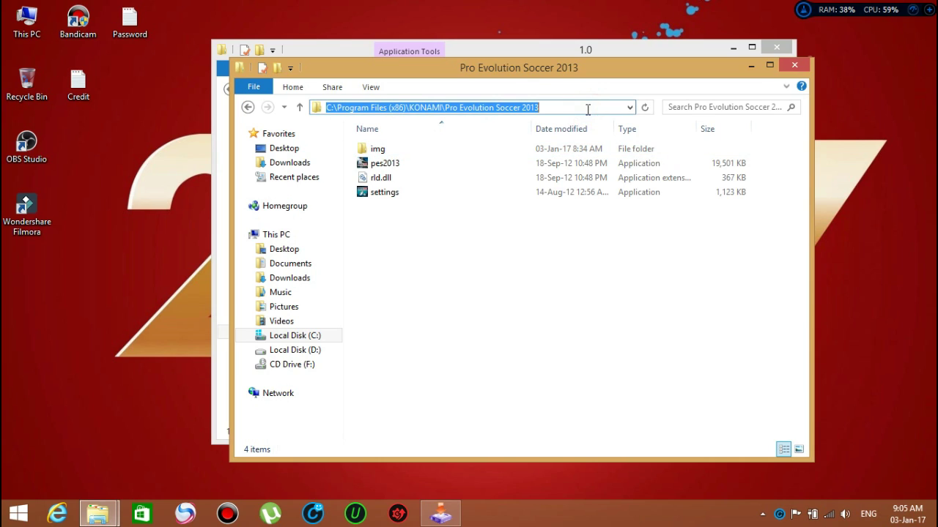
right_click(515, 107)
click(545, 149)
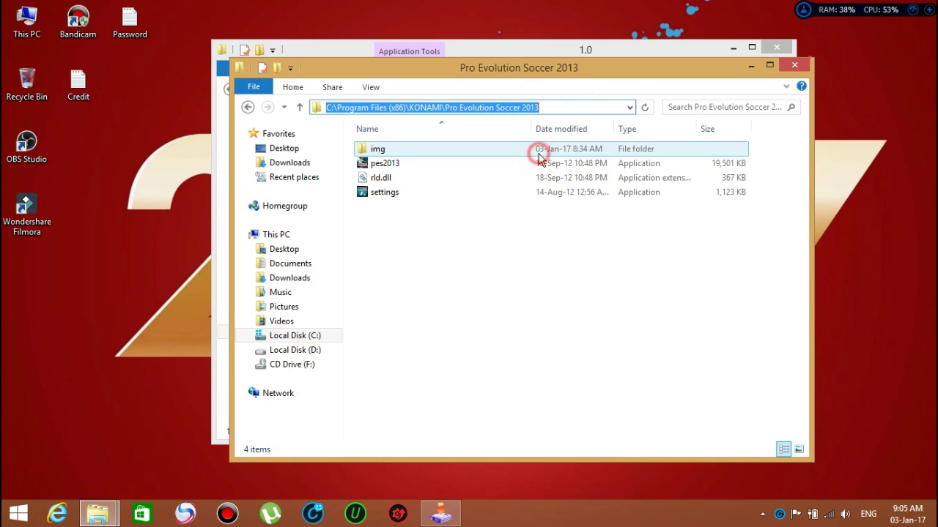
drag(411, 219, 401, 146)
click(393, 222)
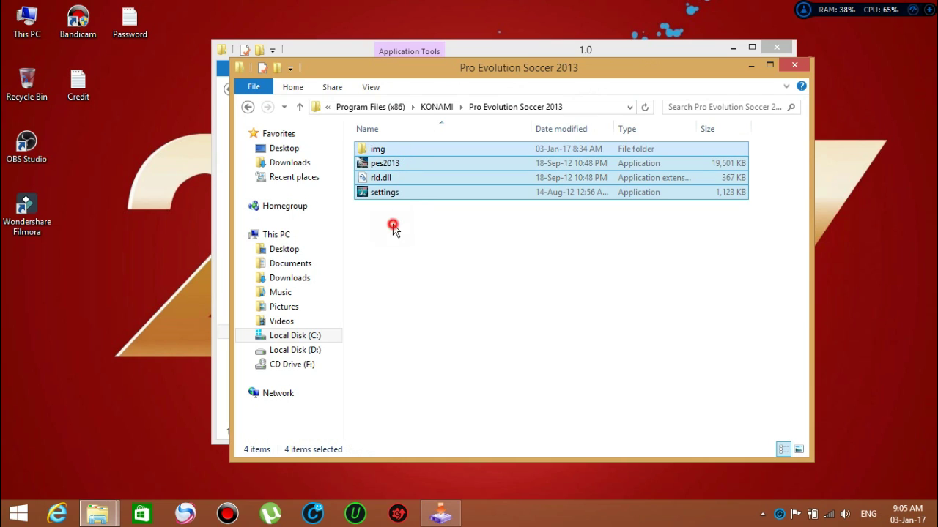
Replace the Parte 01 install path with C:\Program Files (x86)\KONAMI\Pro Evolution Soccer 2013 and begin installing
click(801, 65)
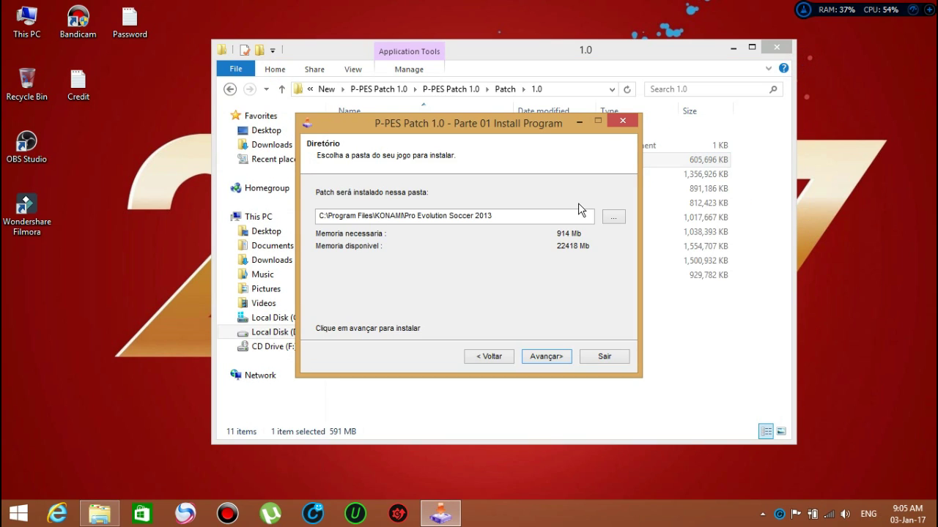
drag(545, 218, 310, 219)
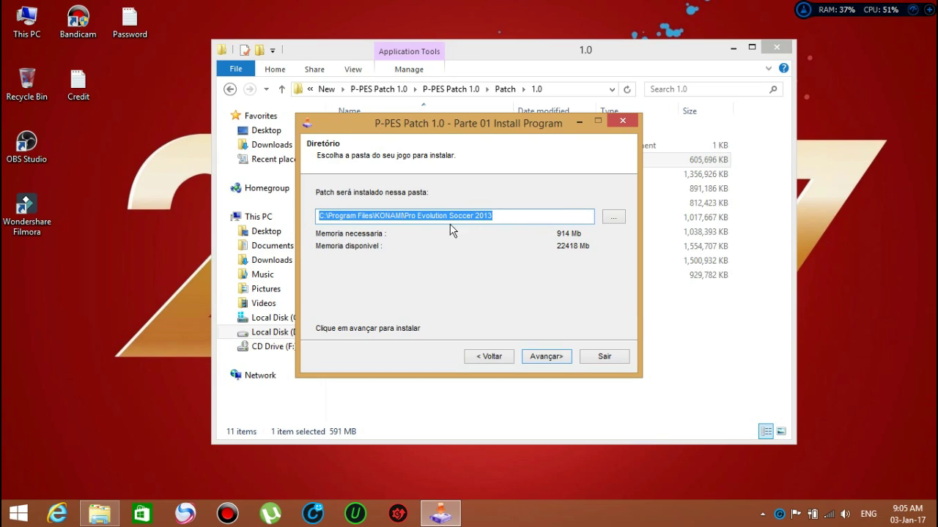
right_click(506, 214)
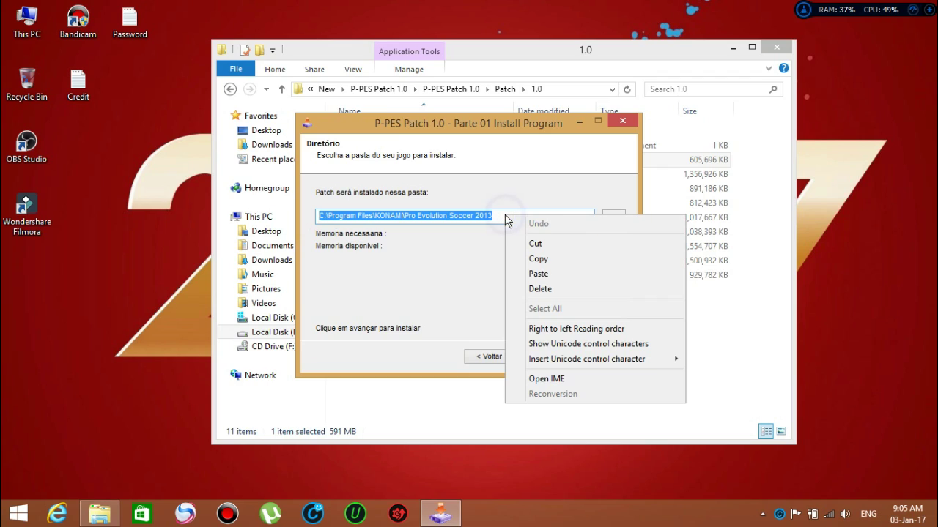
click(540, 274)
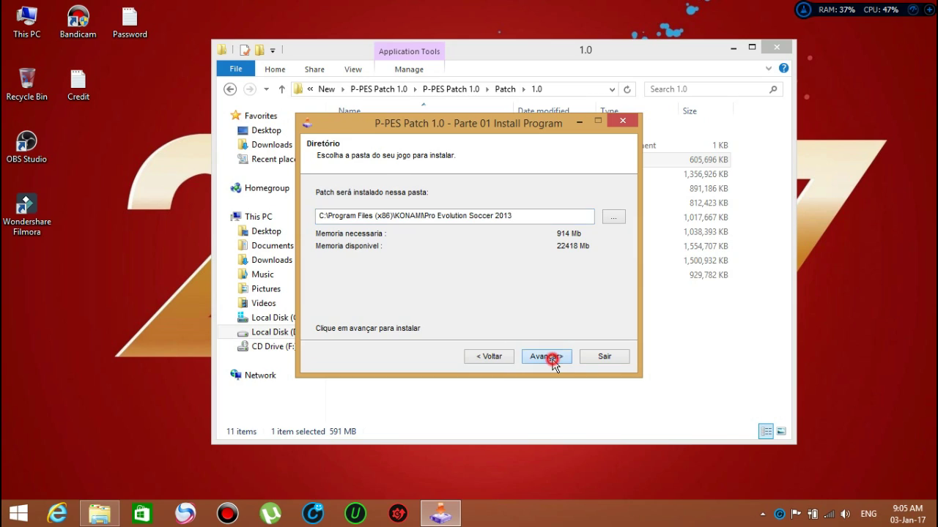
click(553, 360)
click(552, 360)
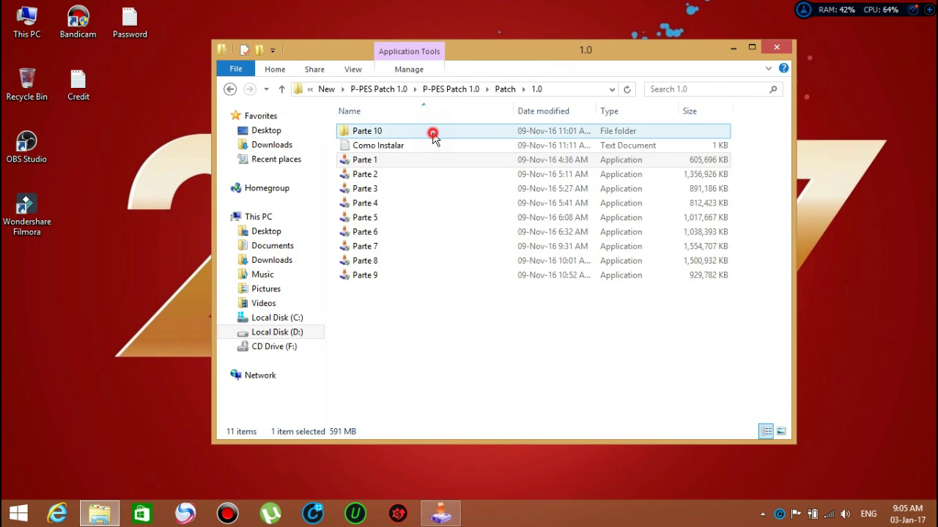
Open Parte 10\Parte 10\KONAMI, then step back to the Parte 10 folder
double_click(433, 130)
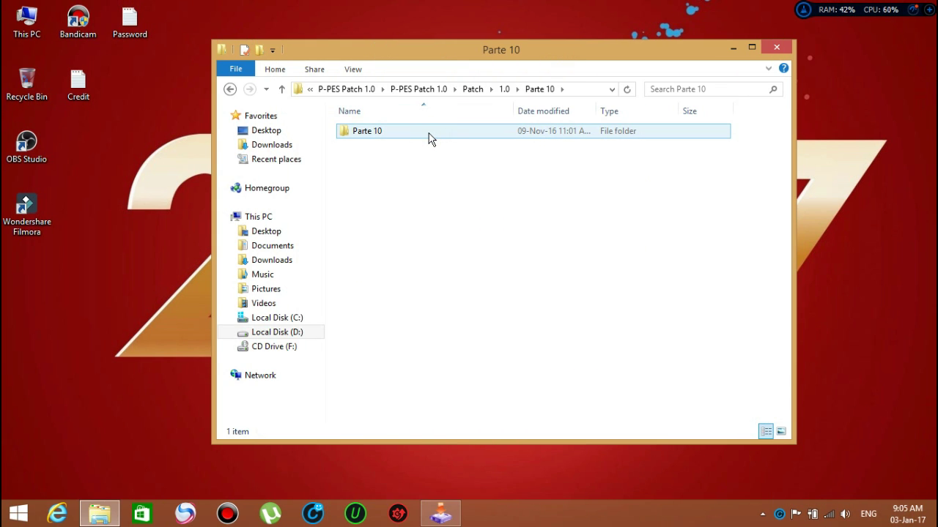
double_click(425, 134)
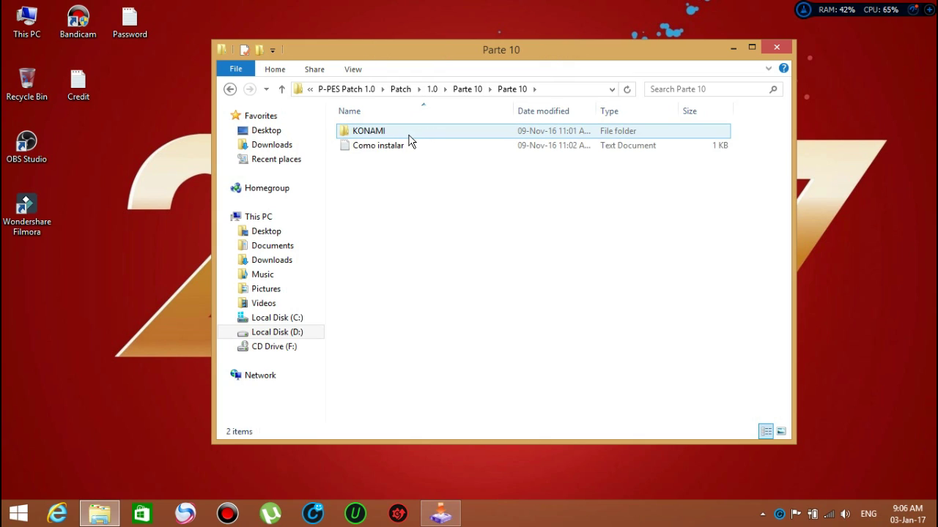
double_click(409, 138)
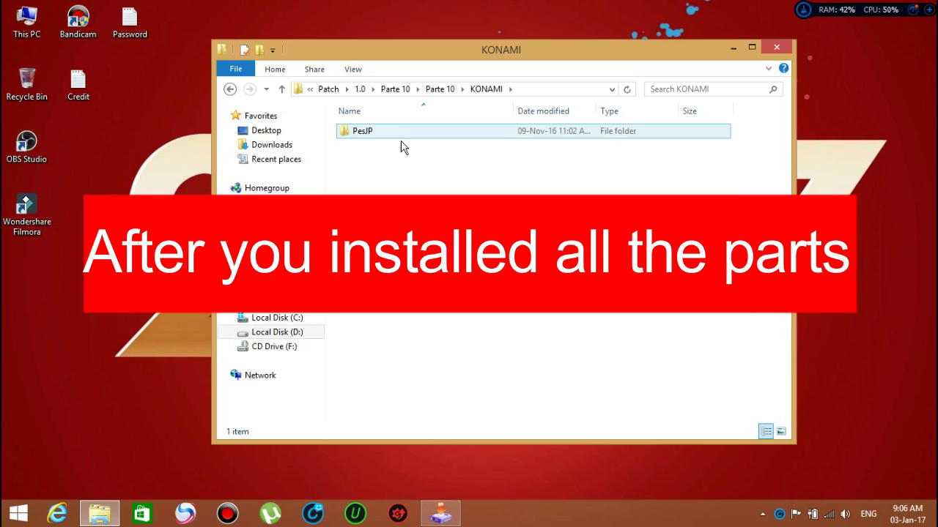
mouse_move(441, 514)
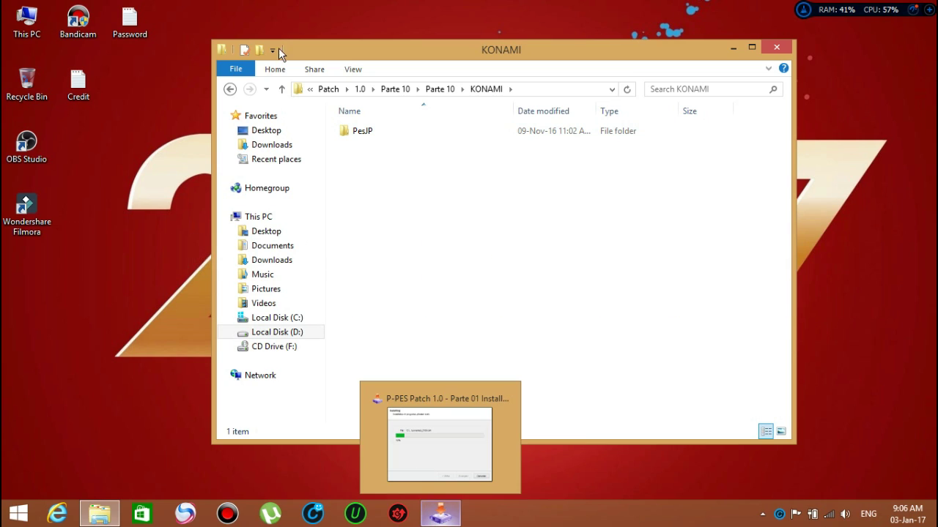
click(229, 88)
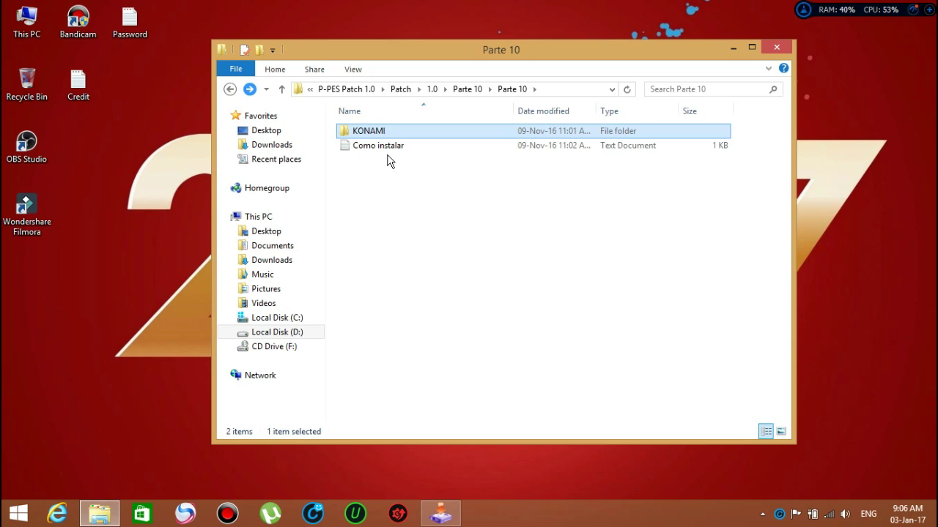
Copy the PesJP folder from the patch's KONAMI folder
double_click(399, 134)
click(399, 134)
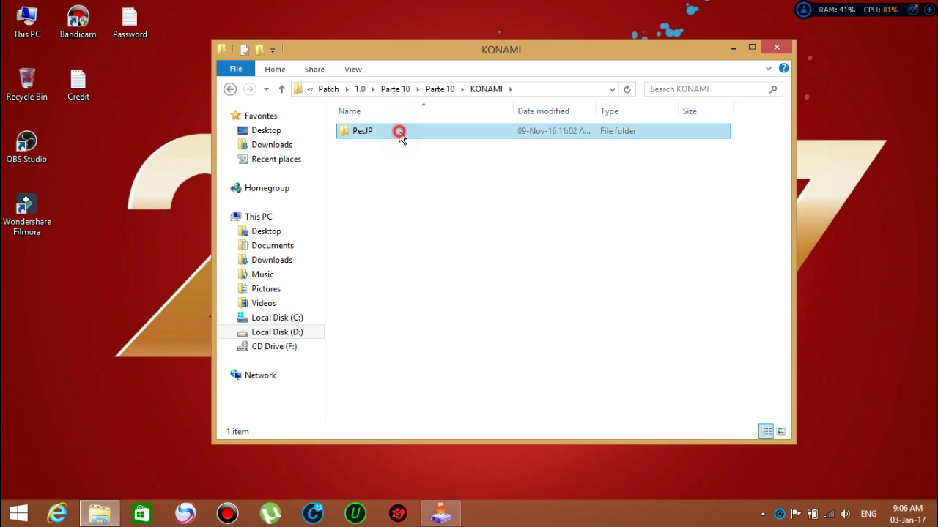
right_click(399, 134)
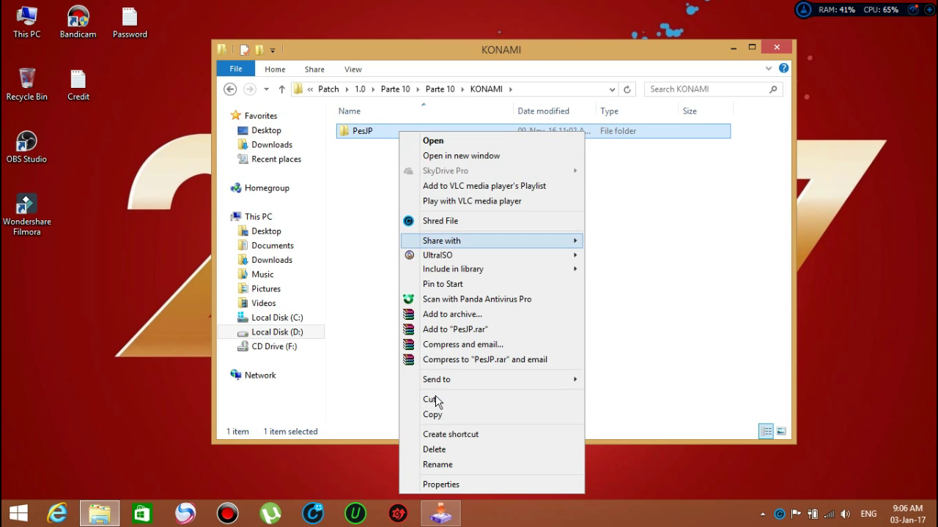
click(436, 416)
click(268, 249)
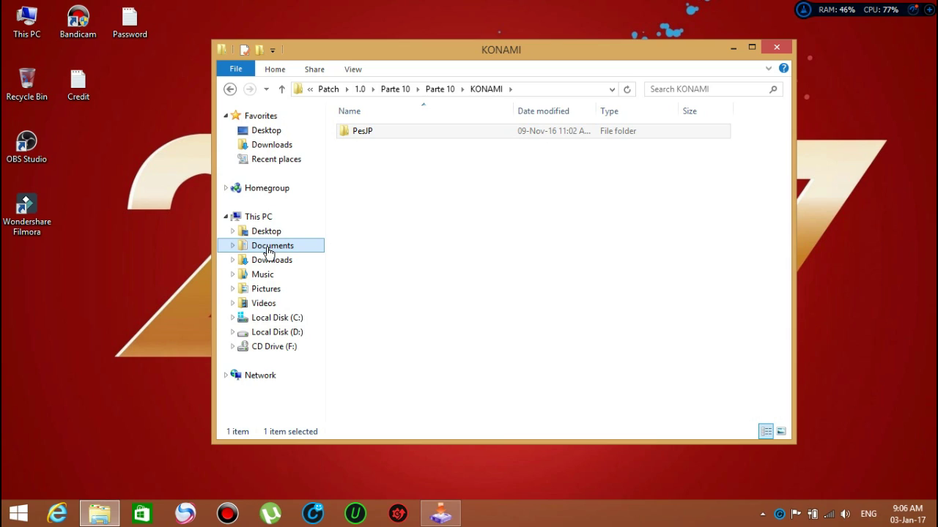
Paste the PesJP folder into Documents\KONAMI\Pro Evolution Soccer 2013
click(269, 249)
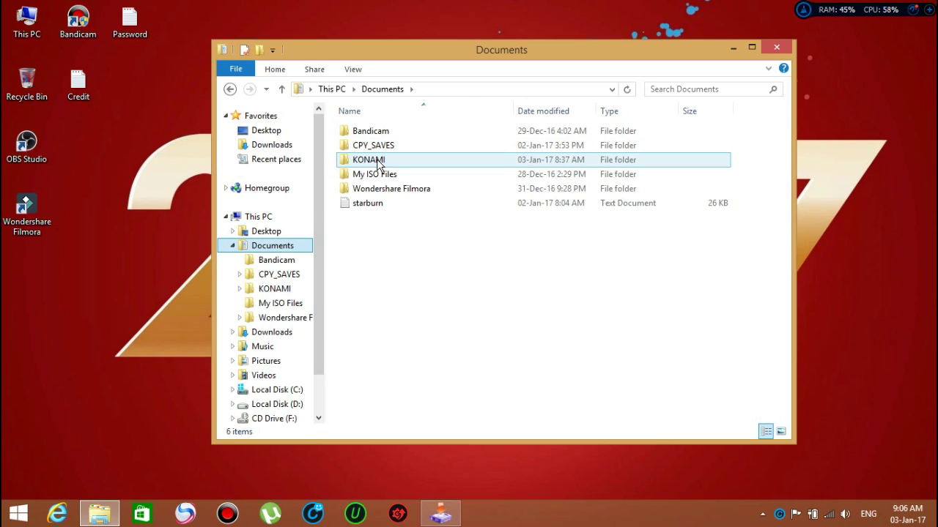
double_click(377, 159)
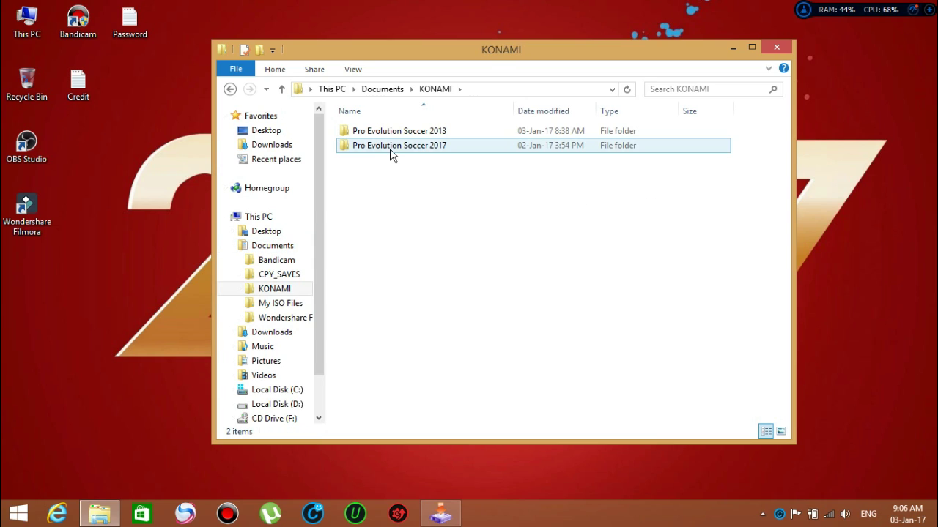
click(402, 133)
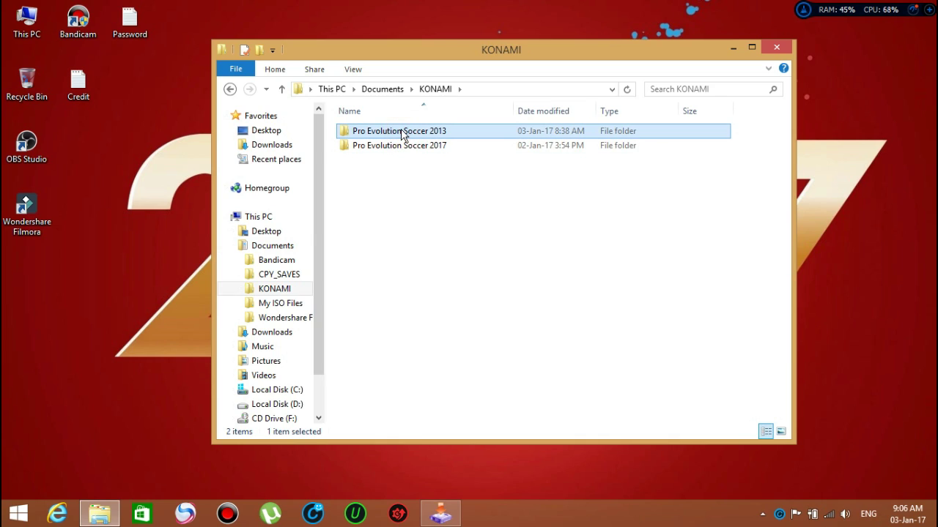
double_click(402, 133)
right_click(399, 193)
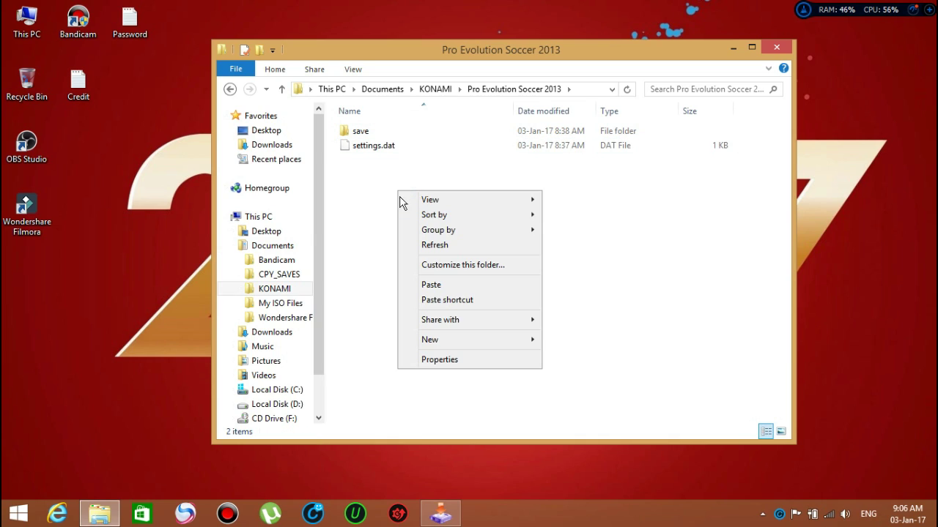
click(425, 285)
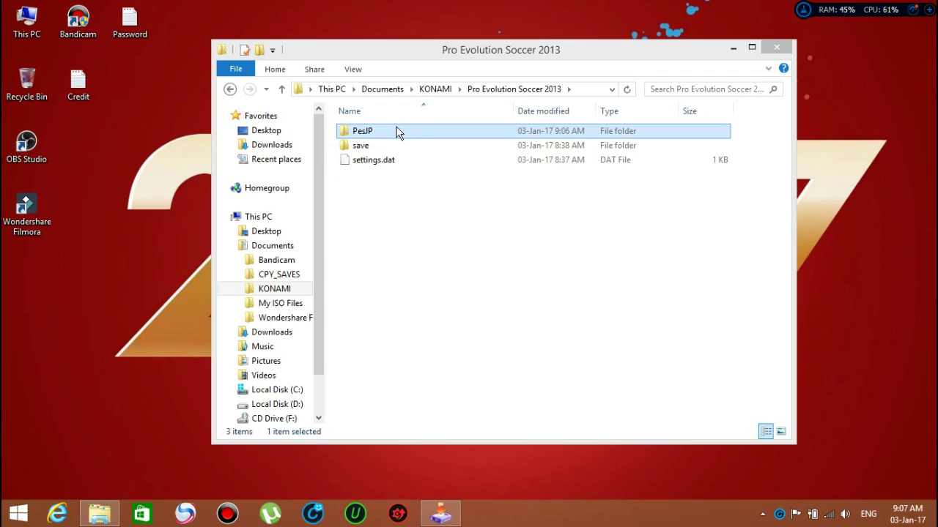
Copy all 72 files inside the pasted PesJP folder
double_click(398, 133)
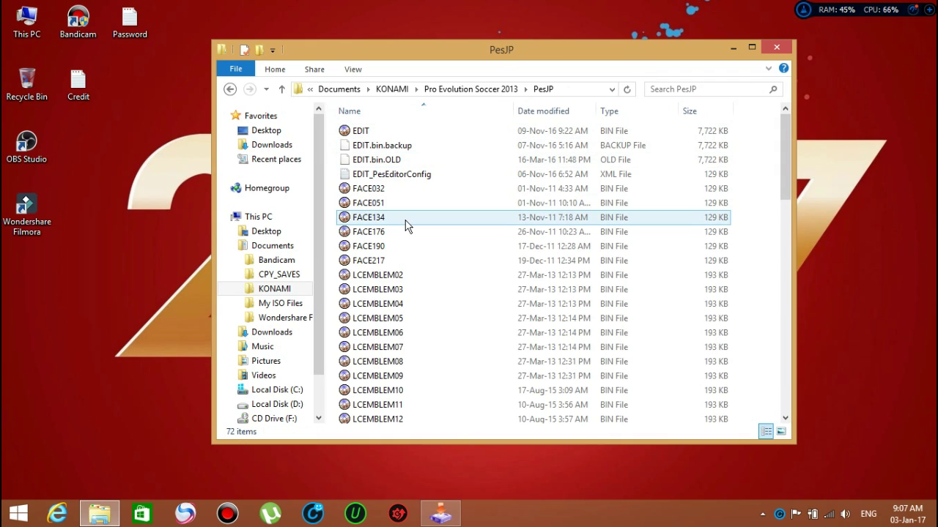
key(ctrl+a)
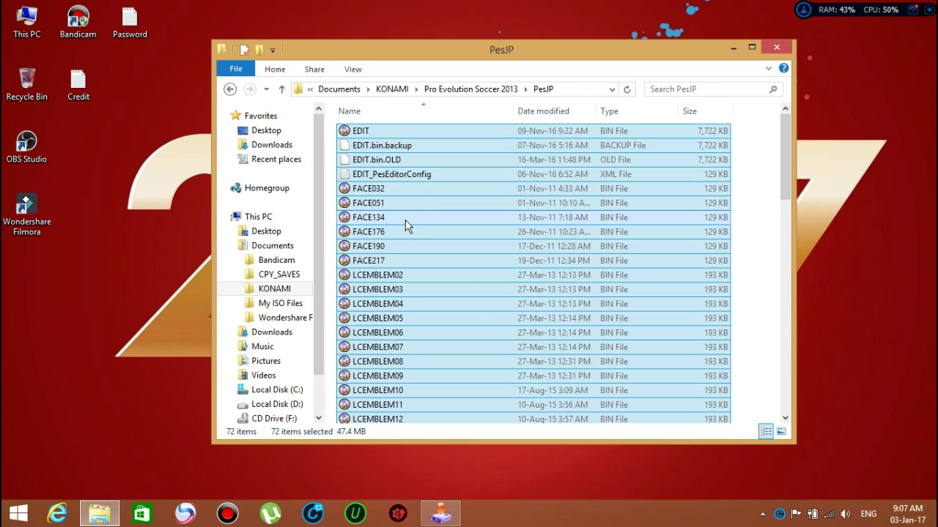
right_click(407, 226)
click(438, 381)
Paste the 72 files into the save folder, replacing OPTION.bin
click(229, 89)
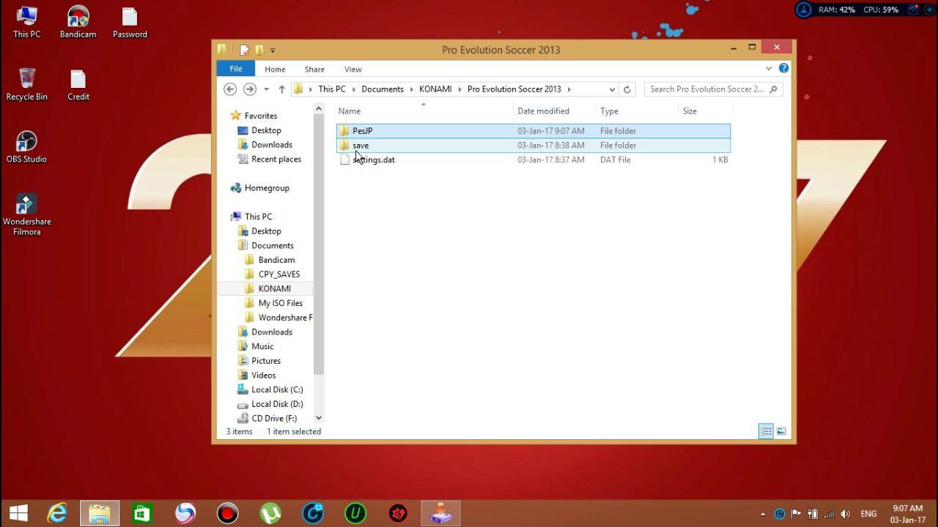
double_click(355, 146)
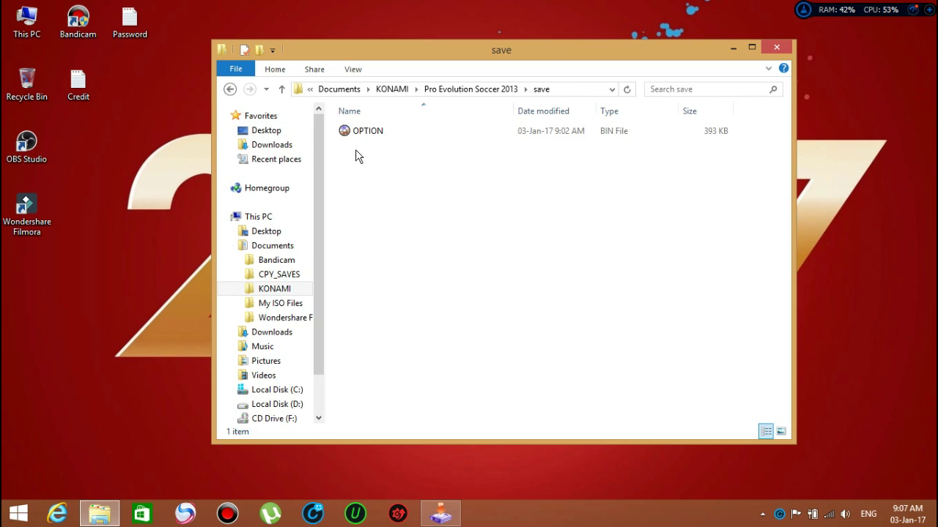
right_click(392, 225)
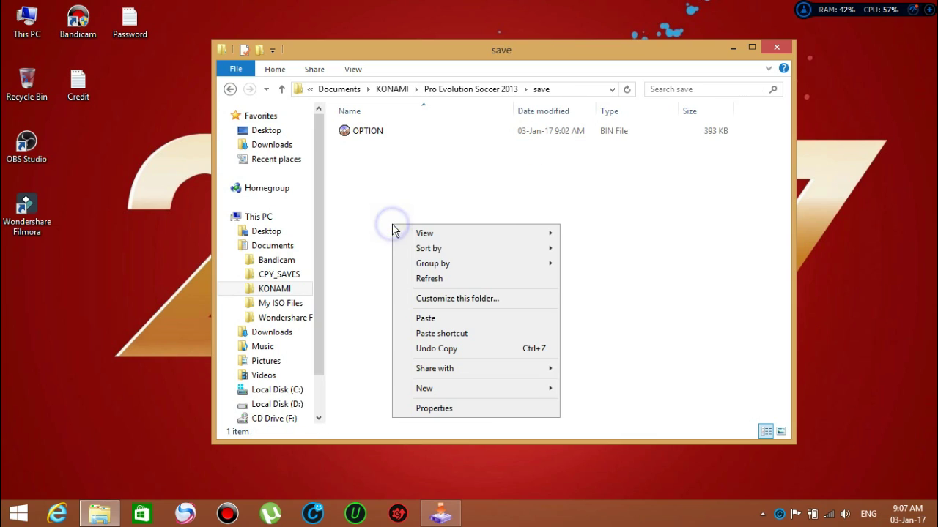
click(425, 318)
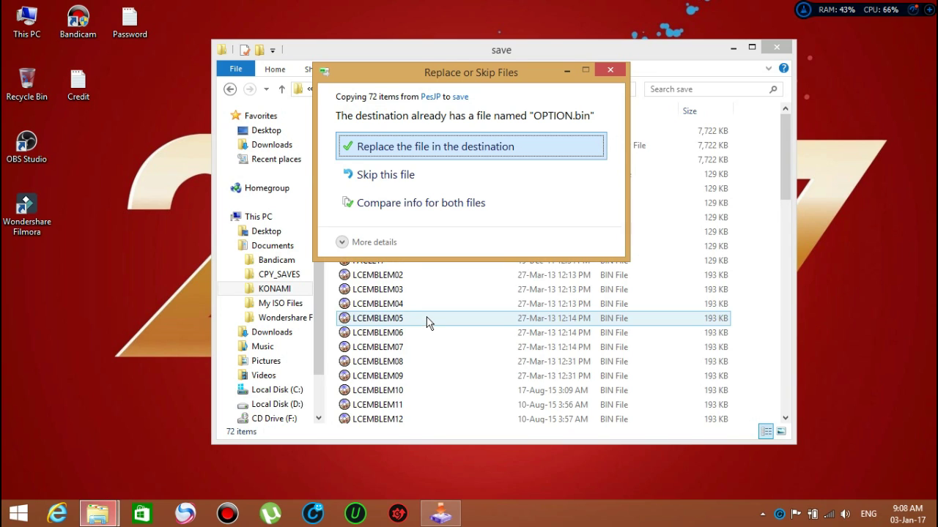
click(438, 145)
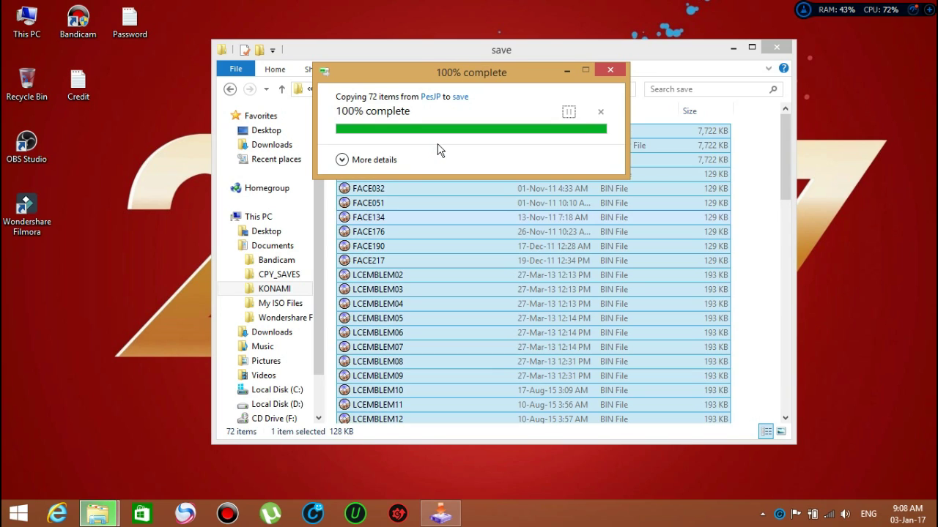
Back out to the KONAMI folder, open This PC and refresh the desktop
click(230, 88)
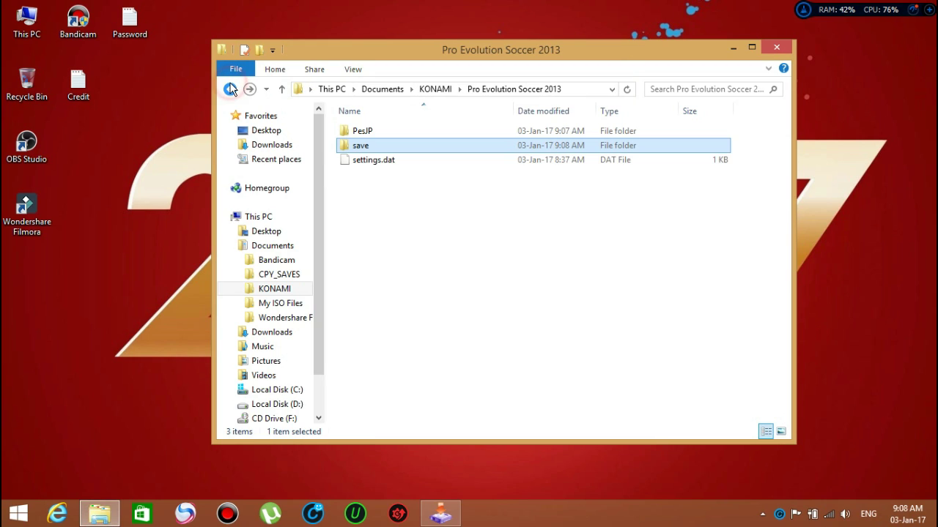
click(231, 89)
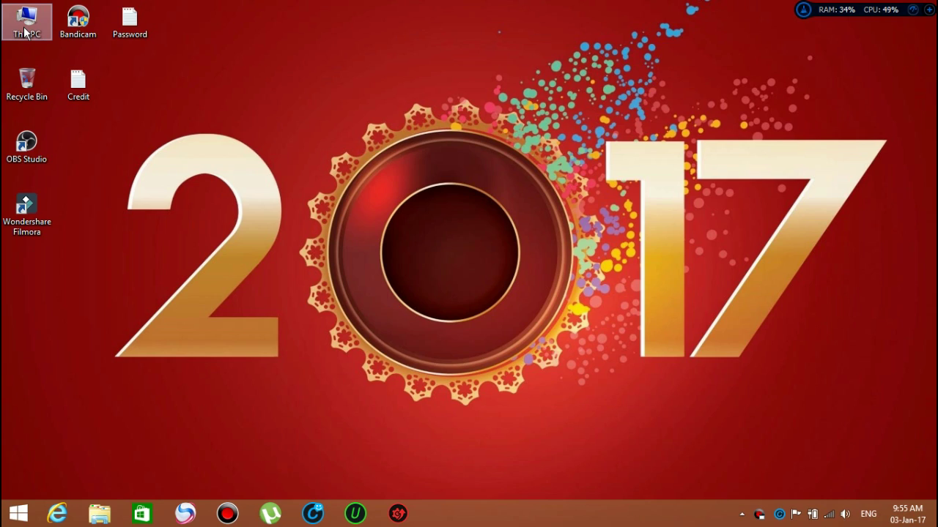
double_click(26, 22)
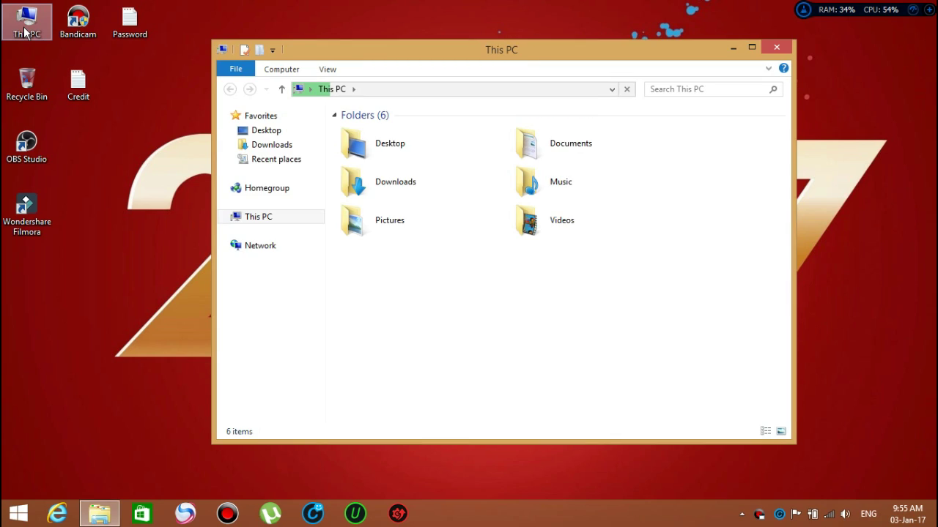
right_click(122, 143)
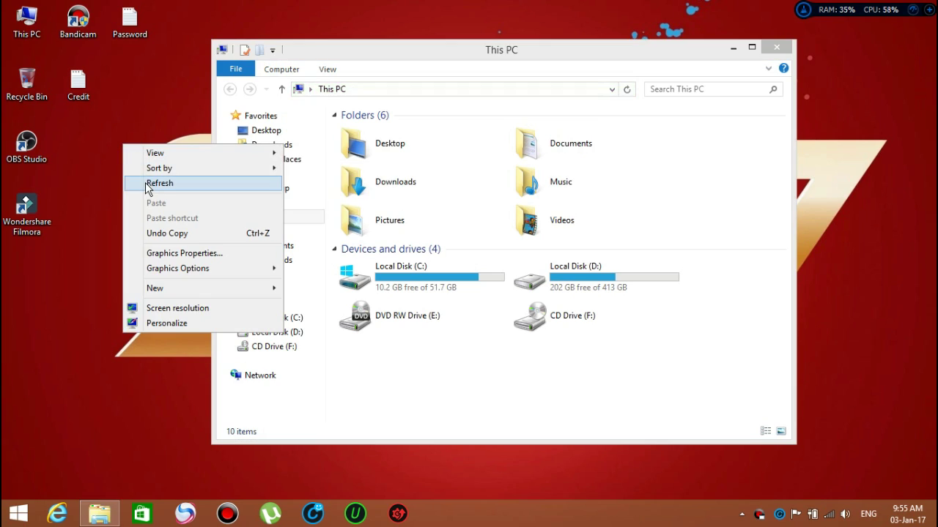
click(146, 184)
Browse C:\Program Files (x86)\KONAMI\Pro Evolution Soccer 2013\PESJP 2013 and select Gameplay config
double_click(404, 283)
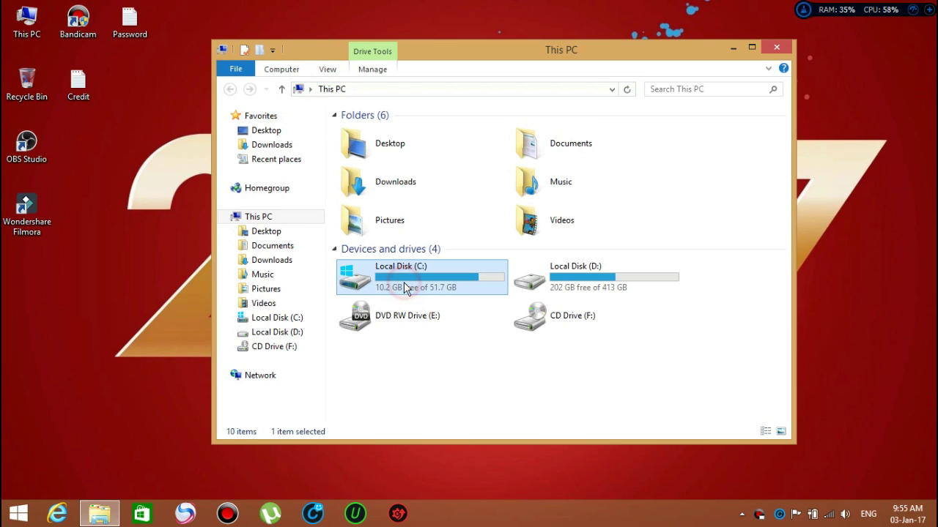
double_click(398, 176)
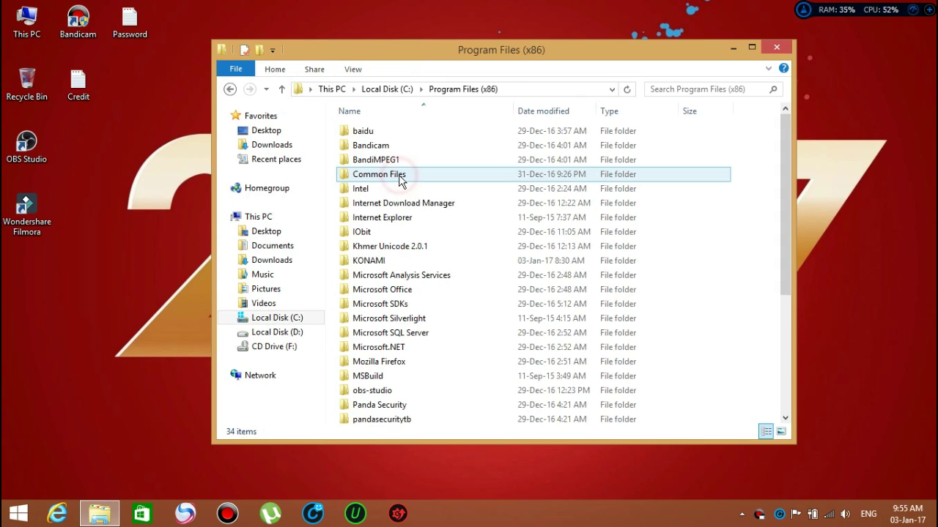
double_click(375, 264)
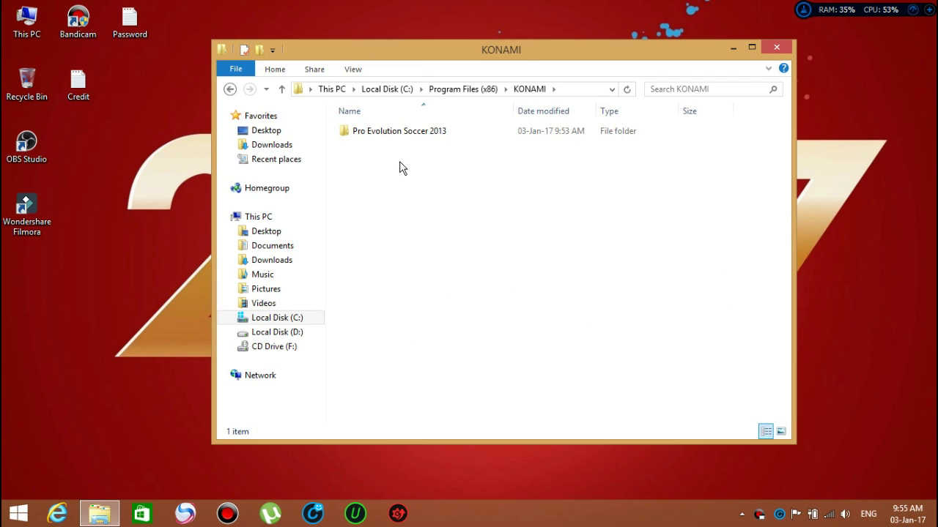
double_click(407, 132)
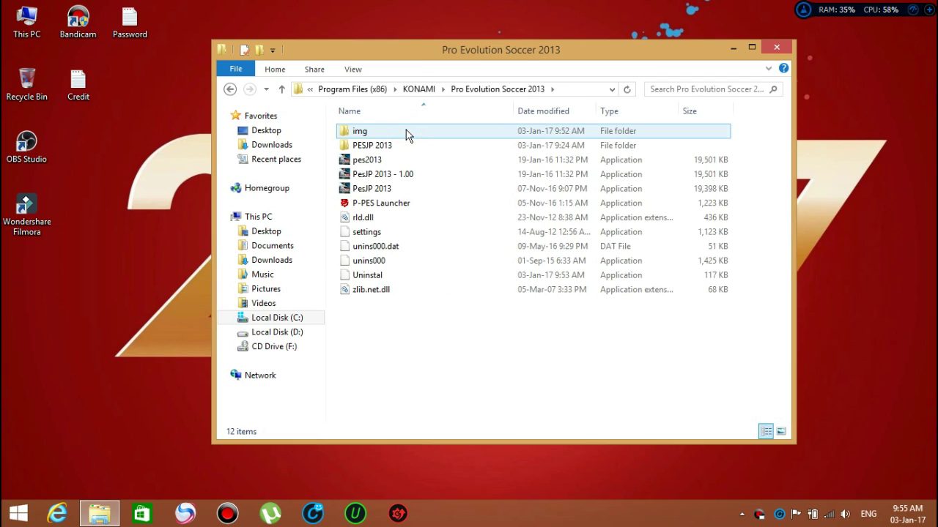
drag(381, 337, 373, 133)
click(372, 164)
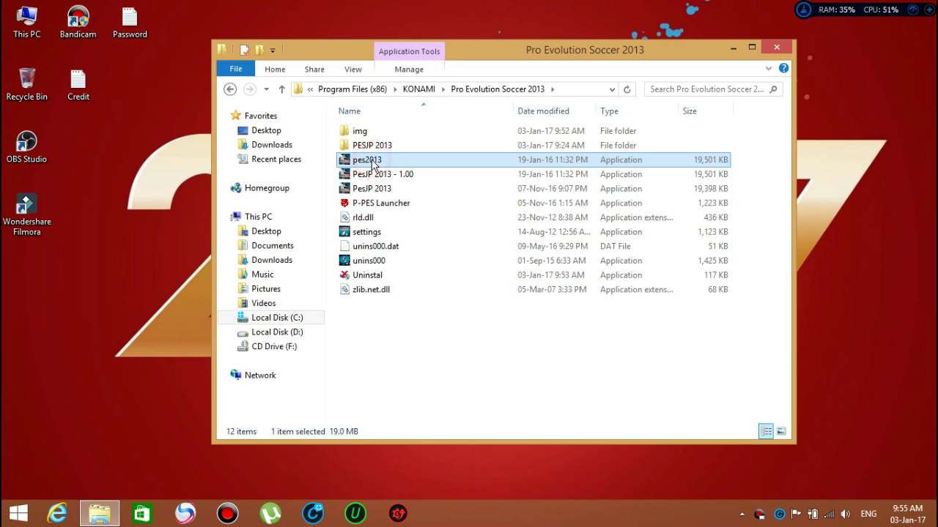
double_click(373, 145)
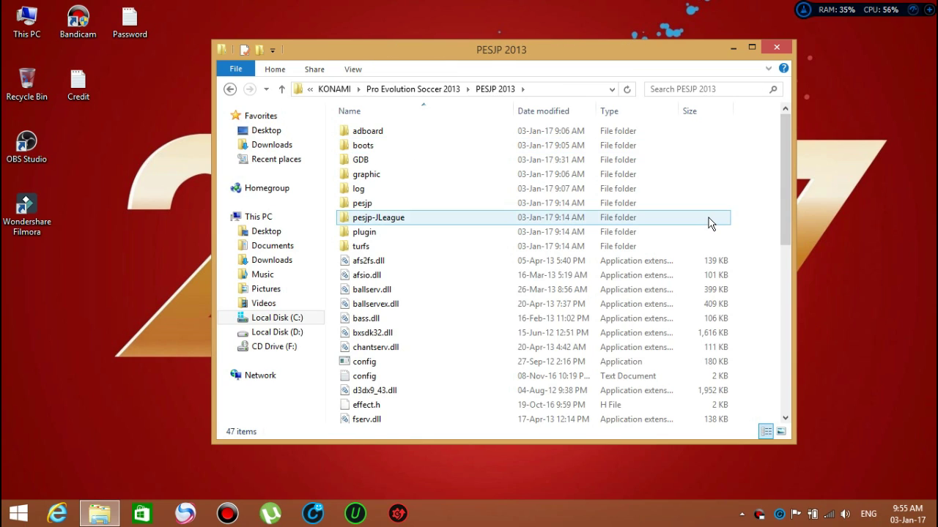
drag(785, 168, 786, 244)
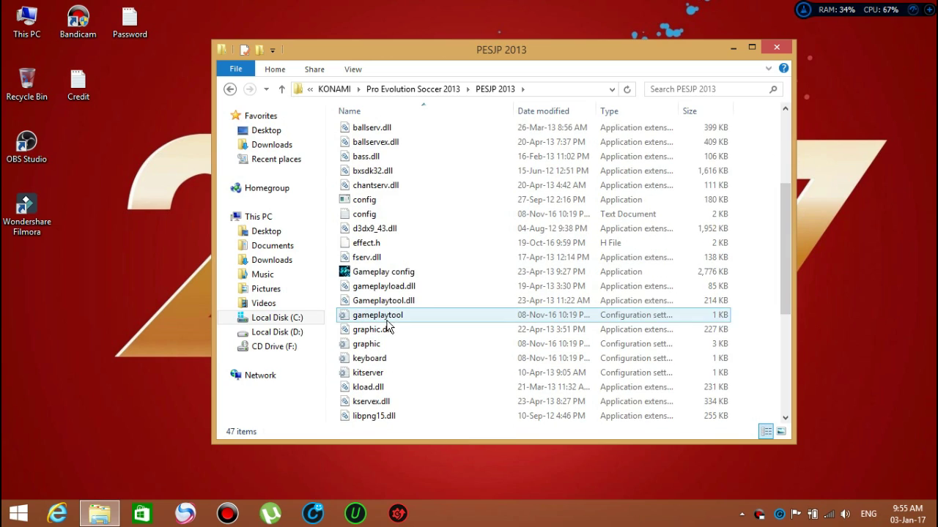
click(386, 272)
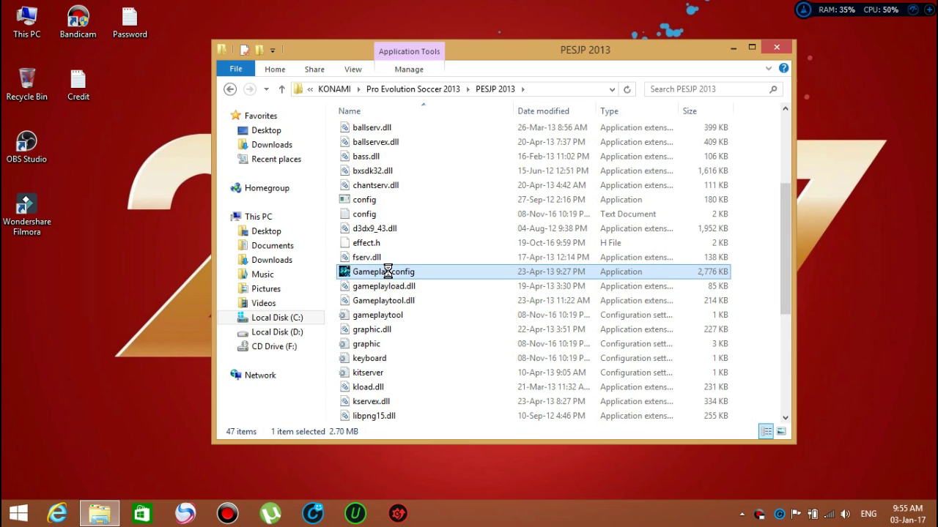
Run Gameplay config as administrator, attach it to PesJP 2013.exe and set game speed 1.01
right_click(387, 272)
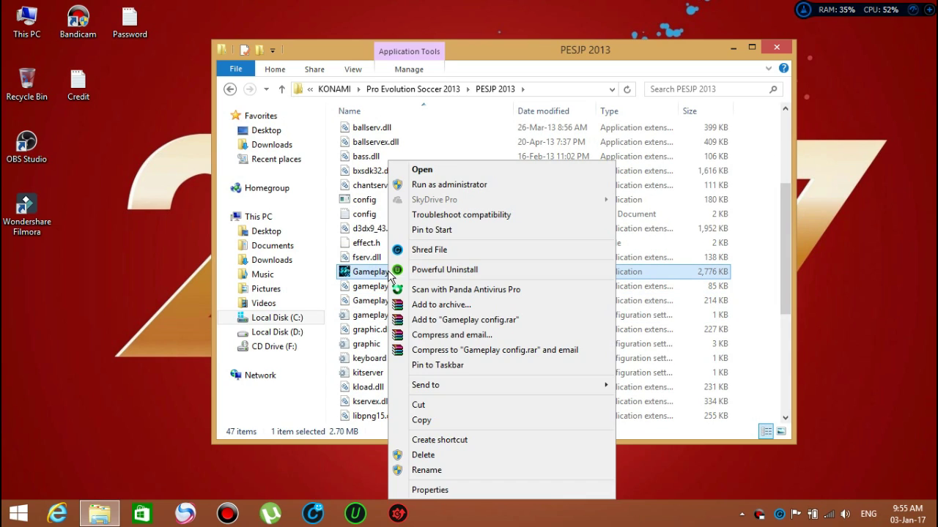
click(419, 186)
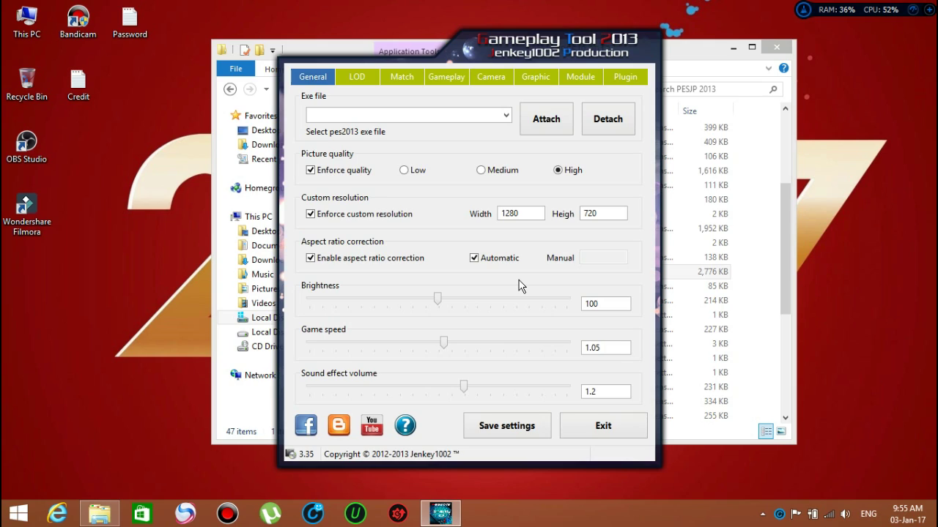
click(506, 115)
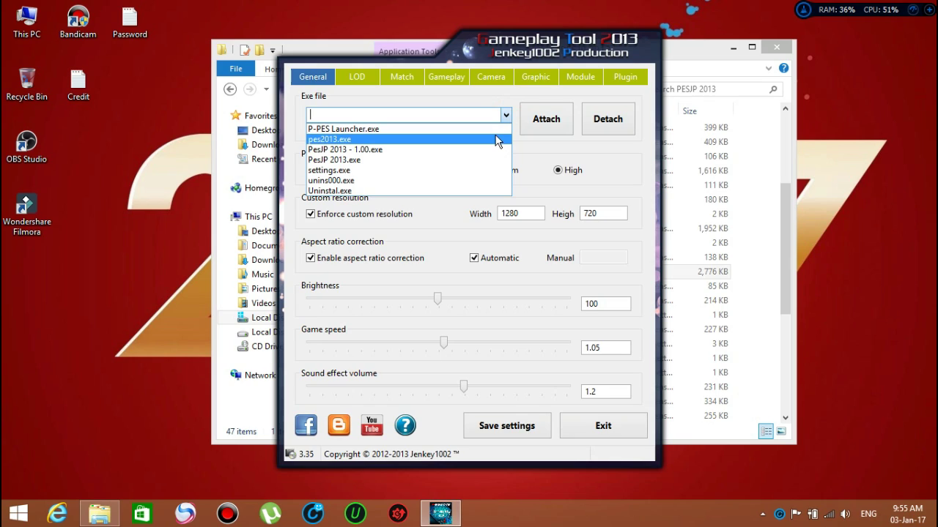
click(489, 160)
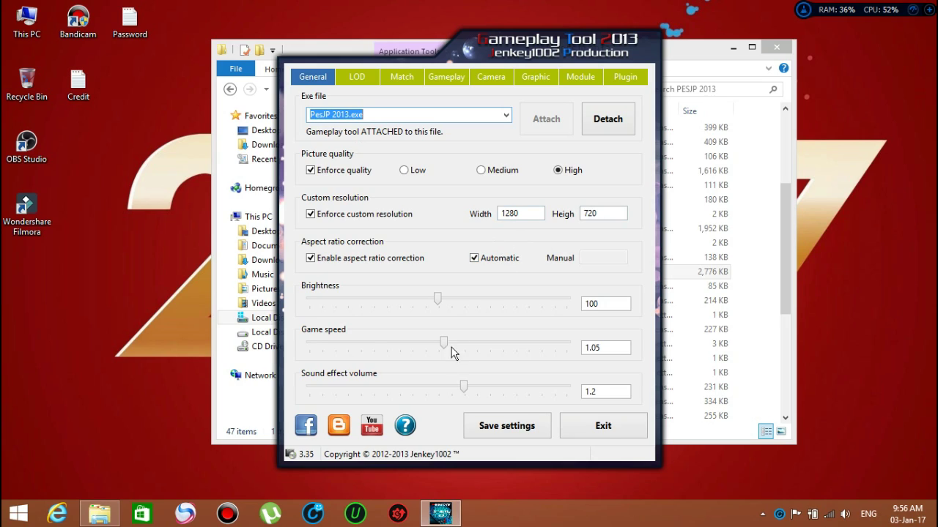
drag(444, 346, 444, 347)
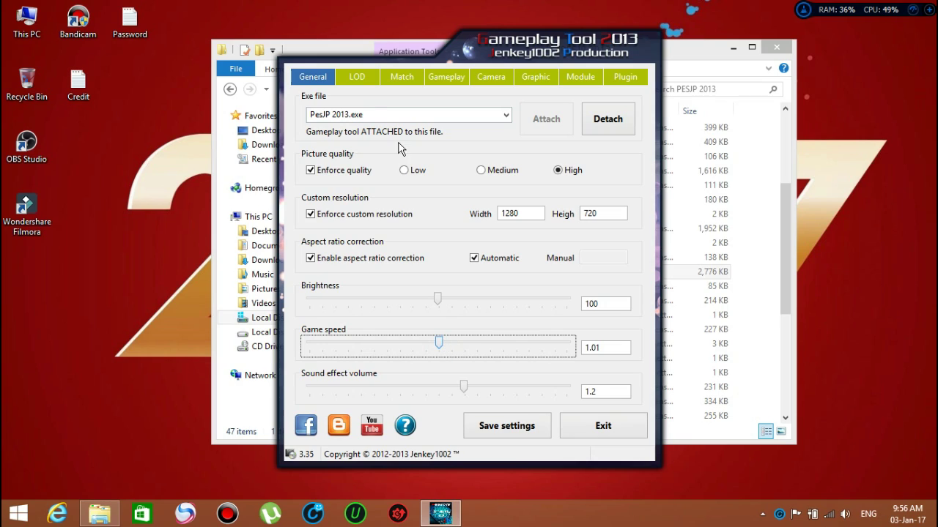
click(357, 76)
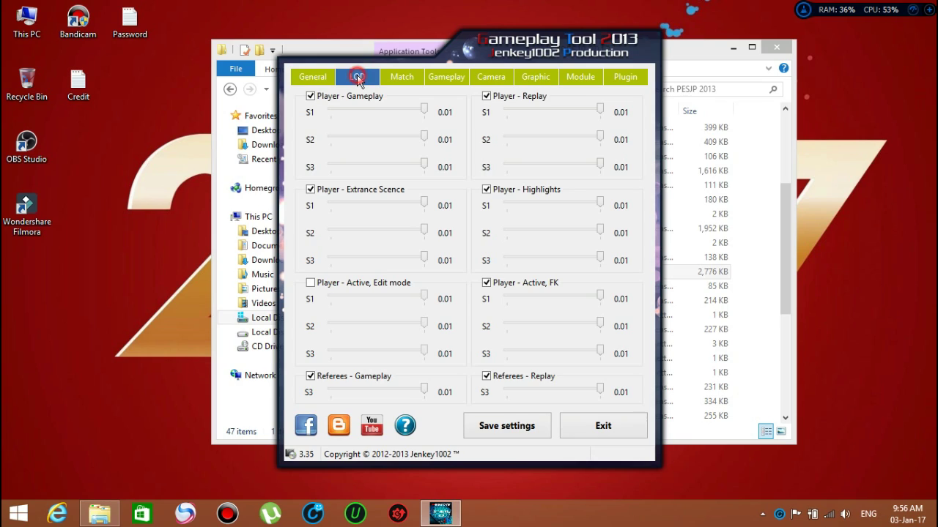
Uncheck the seven player and referee LOD overrides (Gameplay, Replay, Highlights, Entrance, Active FK)
click(311, 96)
click(487, 96)
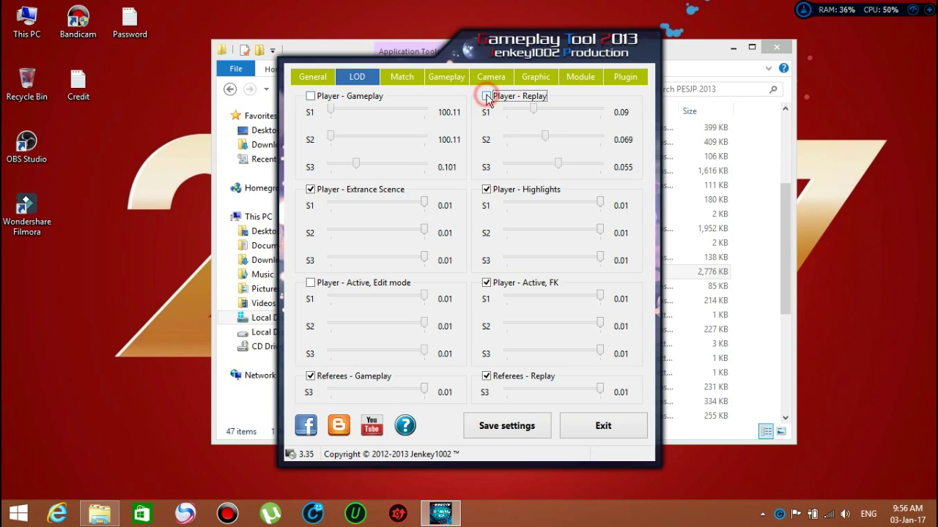
click(486, 189)
click(311, 189)
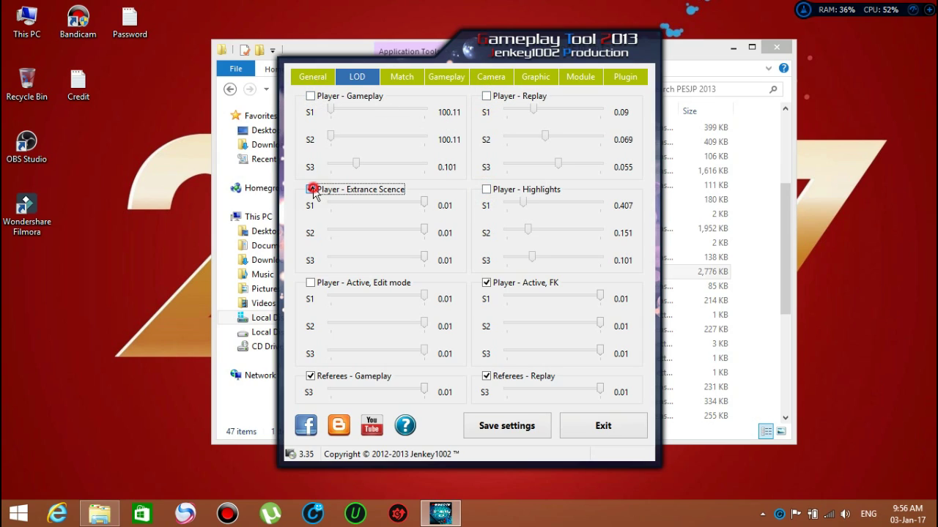
click(485, 283)
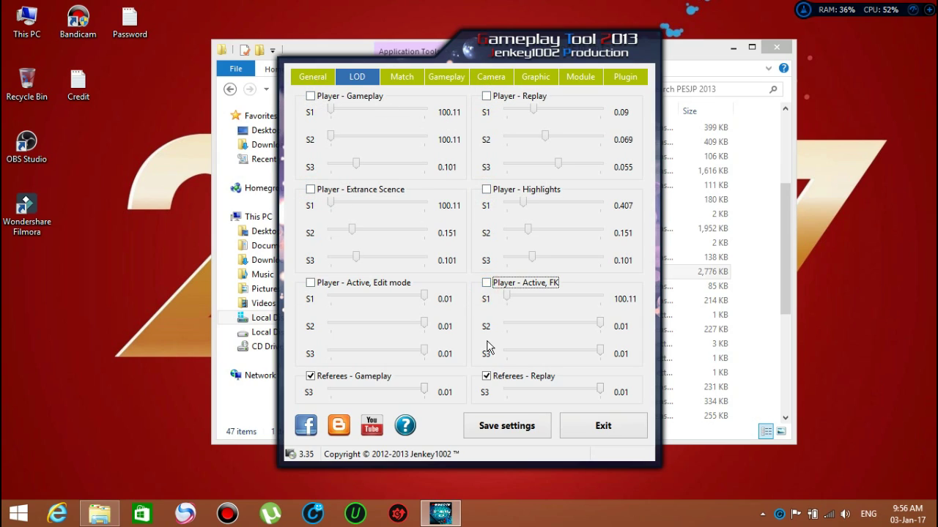
click(486, 376)
click(311, 376)
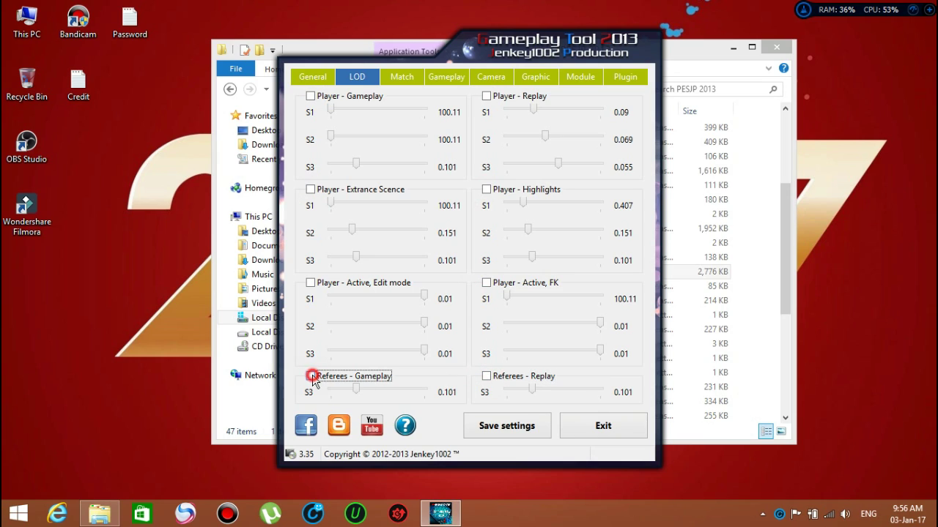
Review the Gameplay, Match and Module pages, save the settings and exit the tool
click(449, 78)
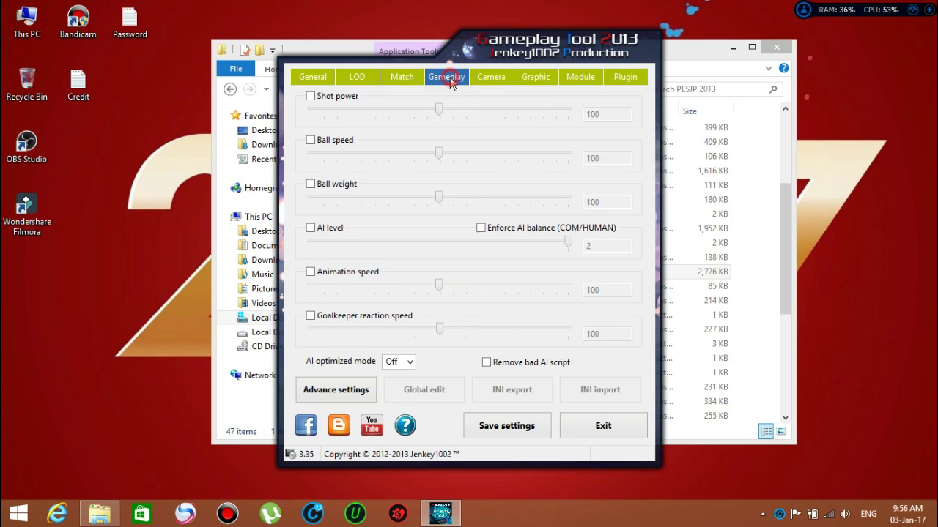
click(409, 85)
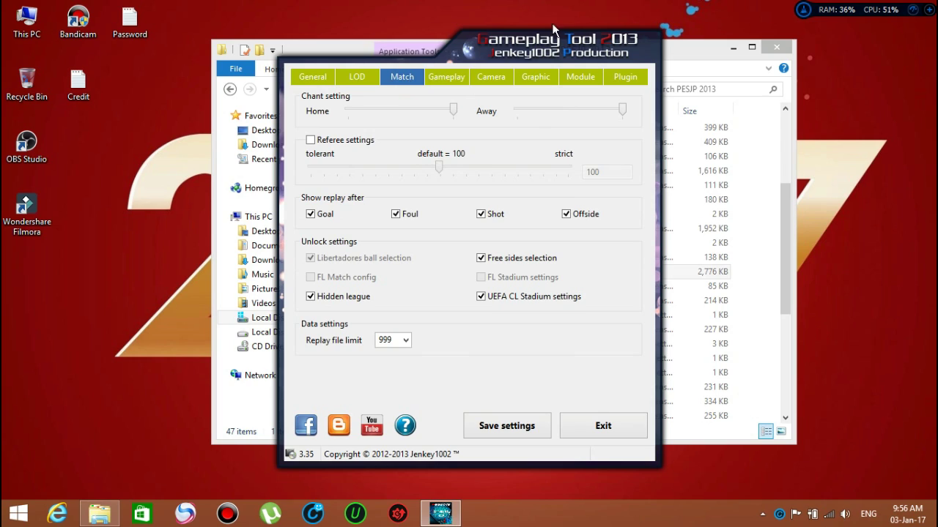
click(588, 77)
click(520, 435)
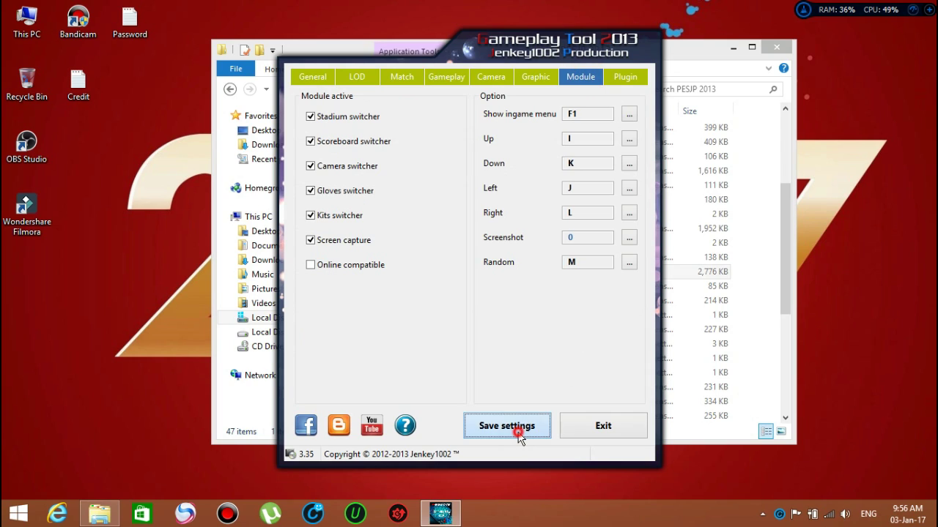
click(578, 438)
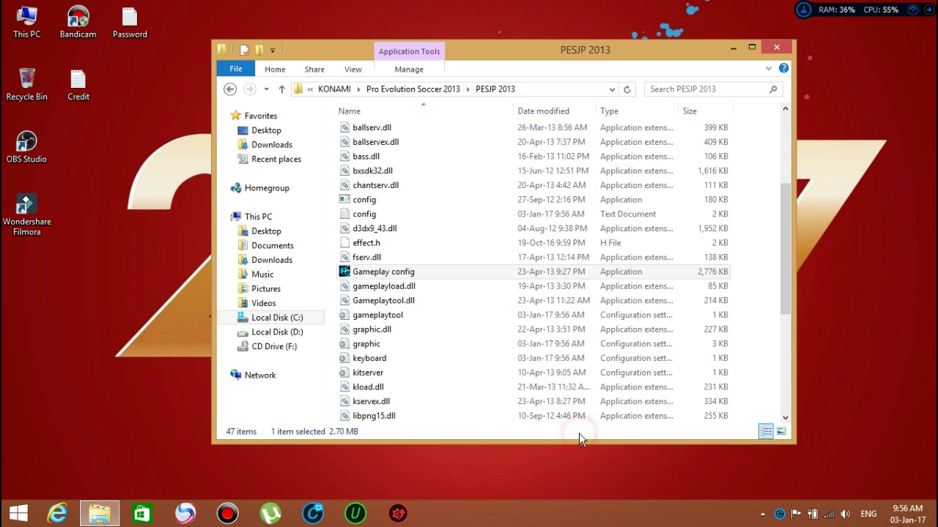
click(230, 87)
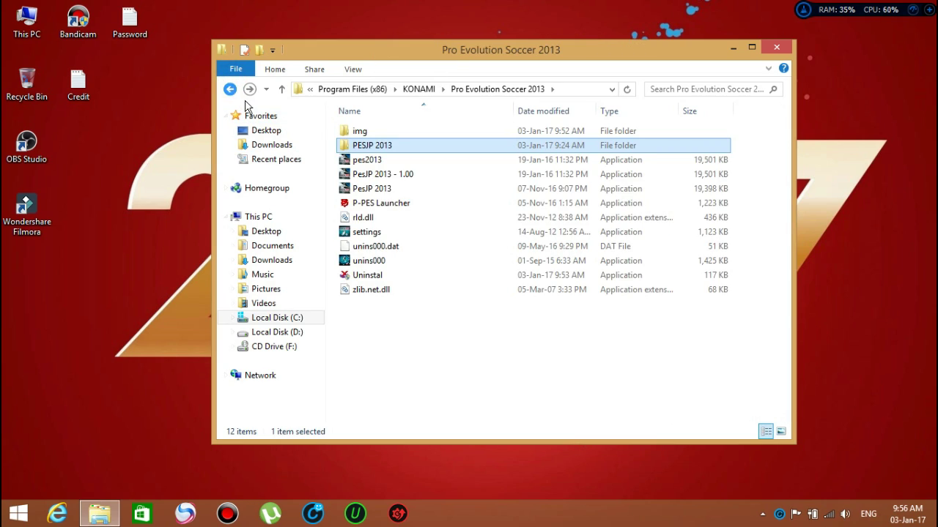
Send a PesJP 2013 shortcut to the desktop and place it beside OBS Studio
click(366, 191)
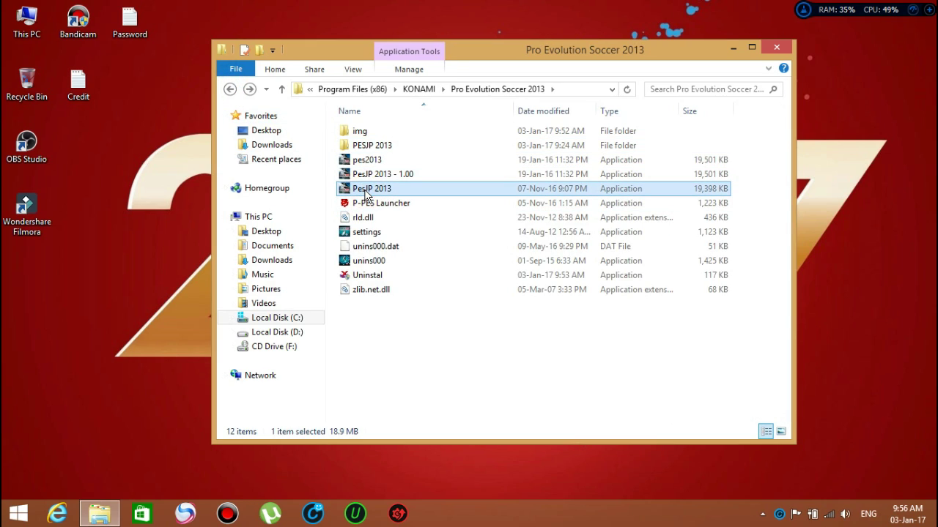
right_click(364, 189)
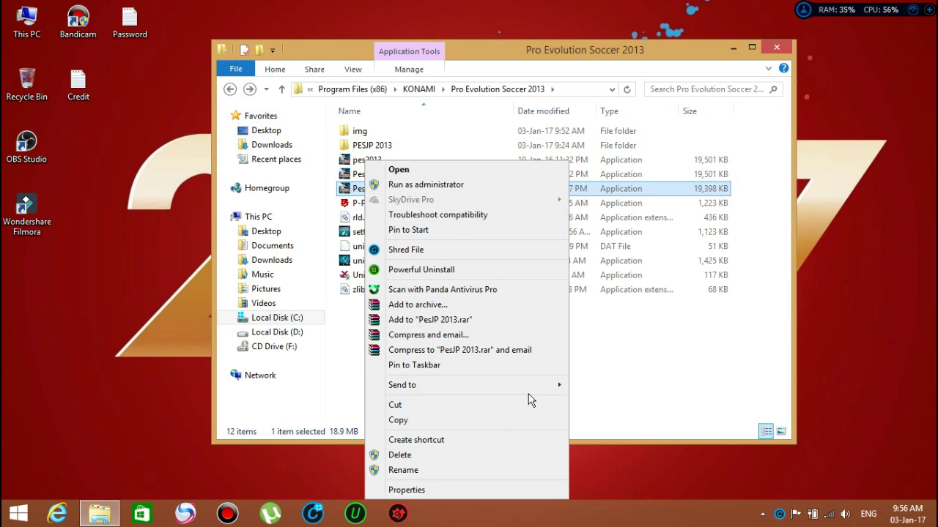
mouse_move(532, 386)
click(592, 402)
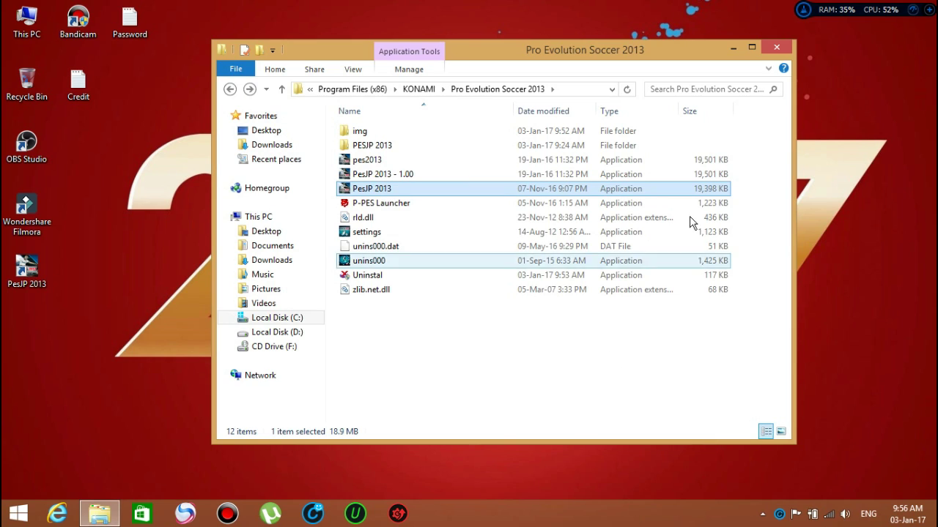
click(777, 47)
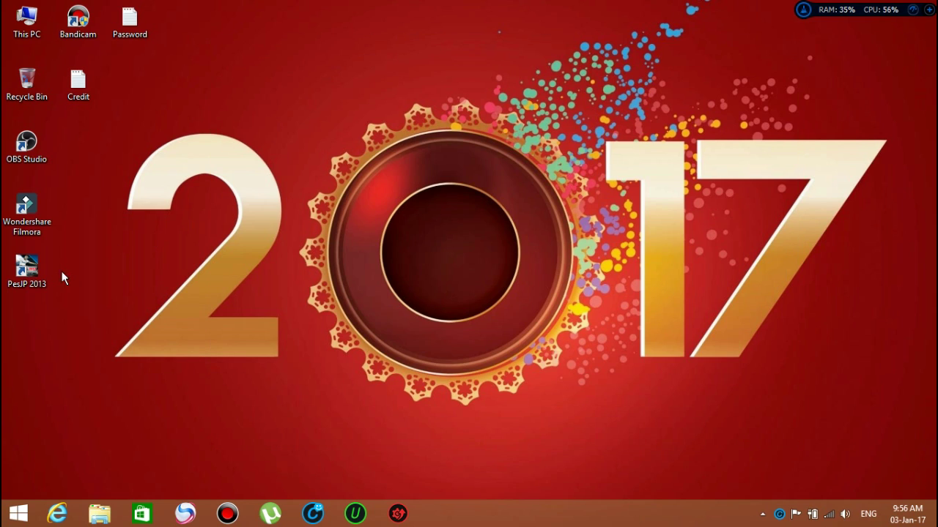
drag(27, 268, 79, 144)
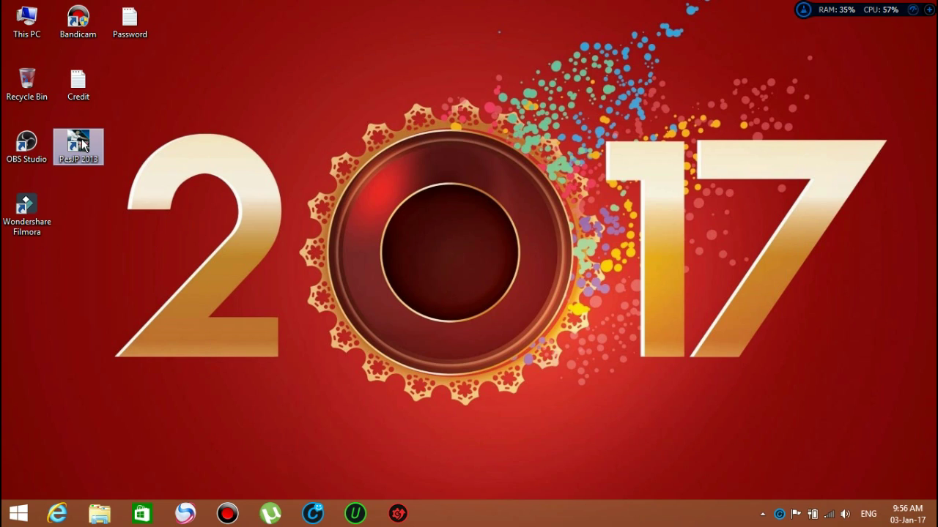
Refresh the desktop and run the PesJP 2013 shortcut as administrator
right_click(147, 134)
click(181, 175)
right_click(80, 147)
click(116, 244)
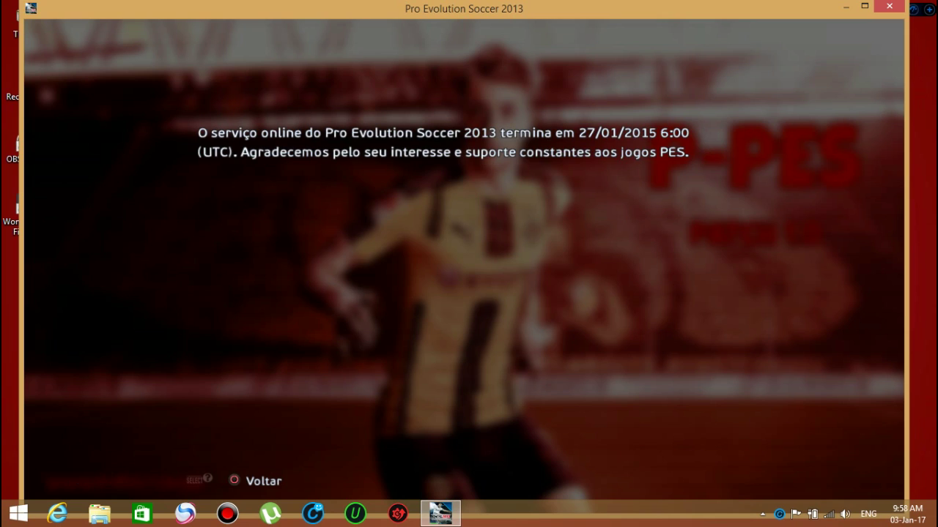
Dismiss the online-service notice, enter CONFIGURAÇÃO and highlight Configuração do sistema
key(Escape)
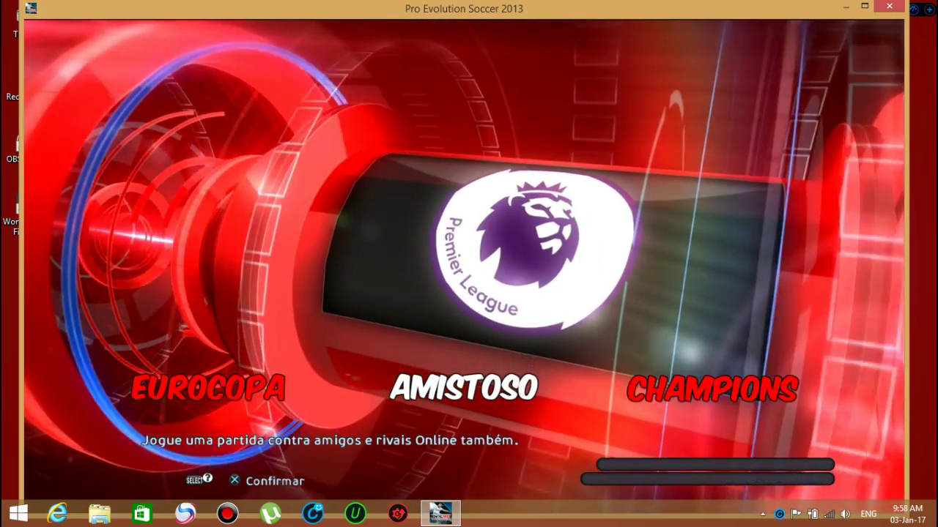
key(Left)
key(Right)
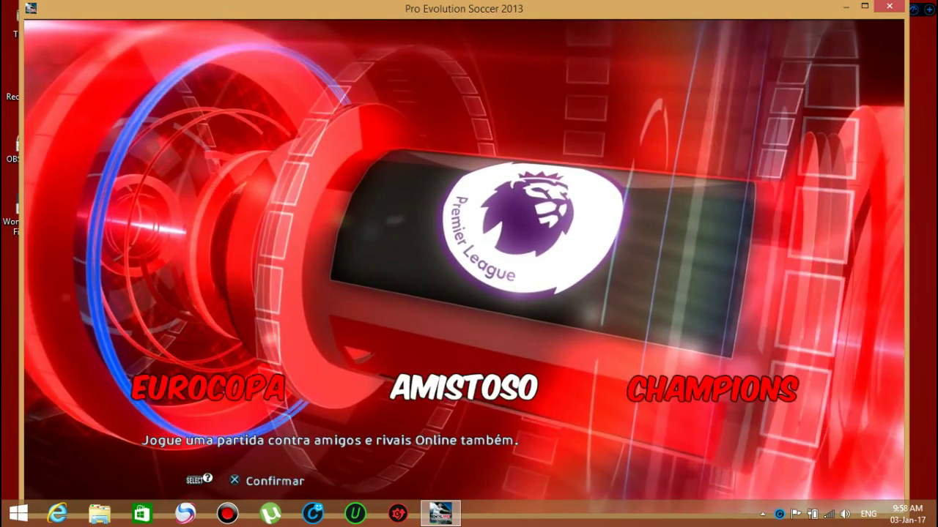
key(Left)
key(Left)
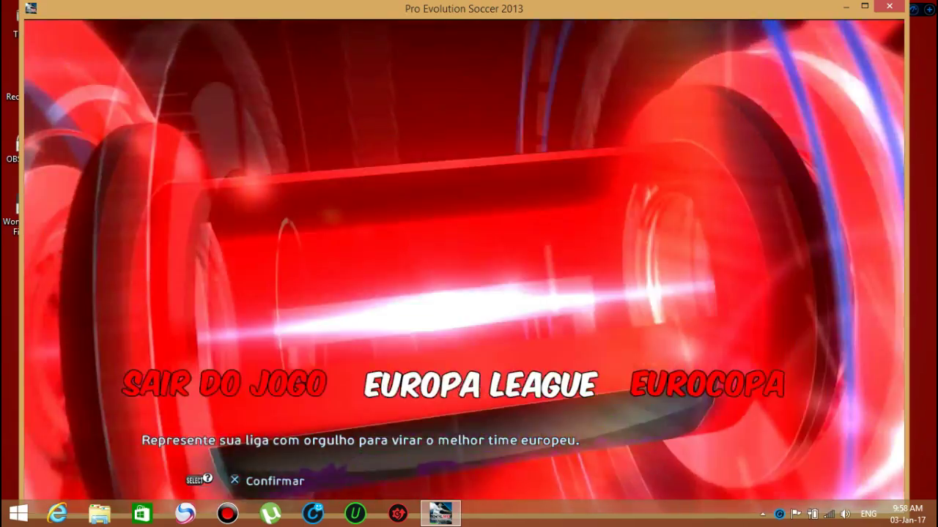
key(Left)
key(Left)
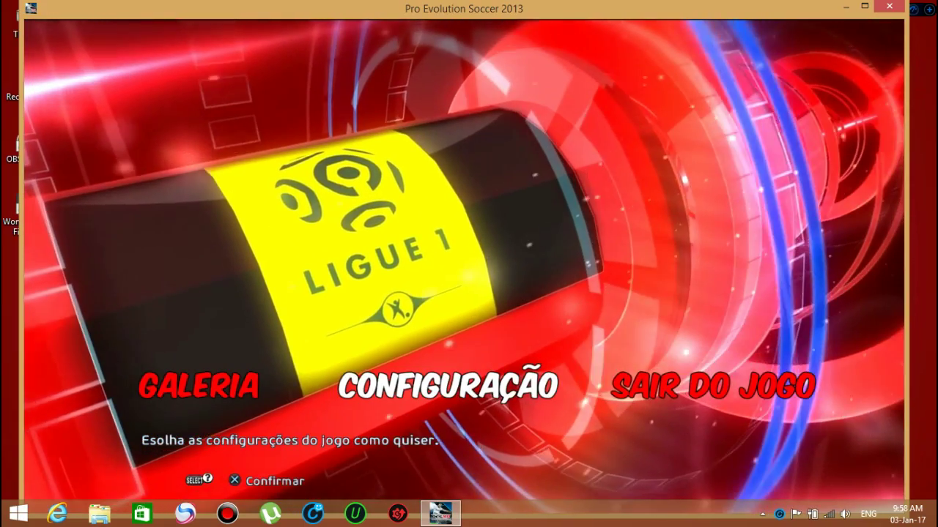
key(Return)
key(Down)
key(Down)
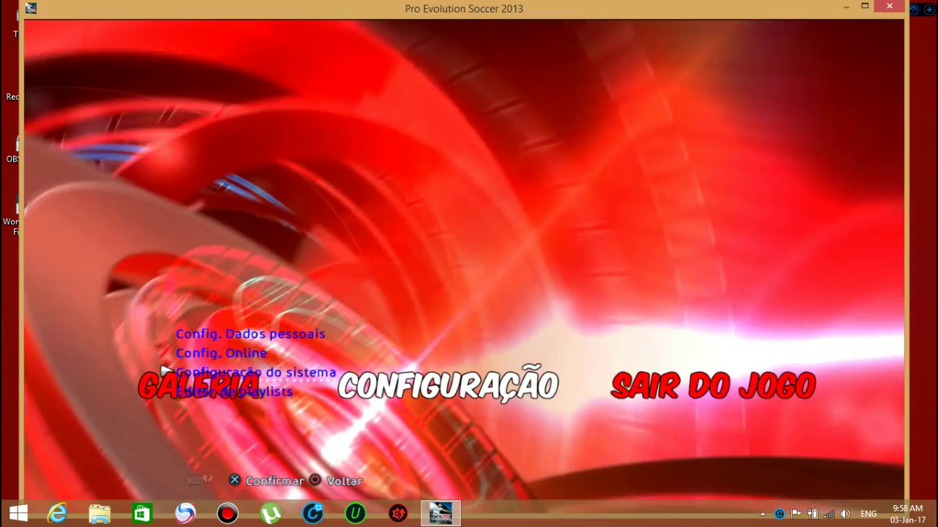
Hide the Gameplay tool overlay and check the P-PES personal data profile before returning to the main menu
key(Return)
key(F1)
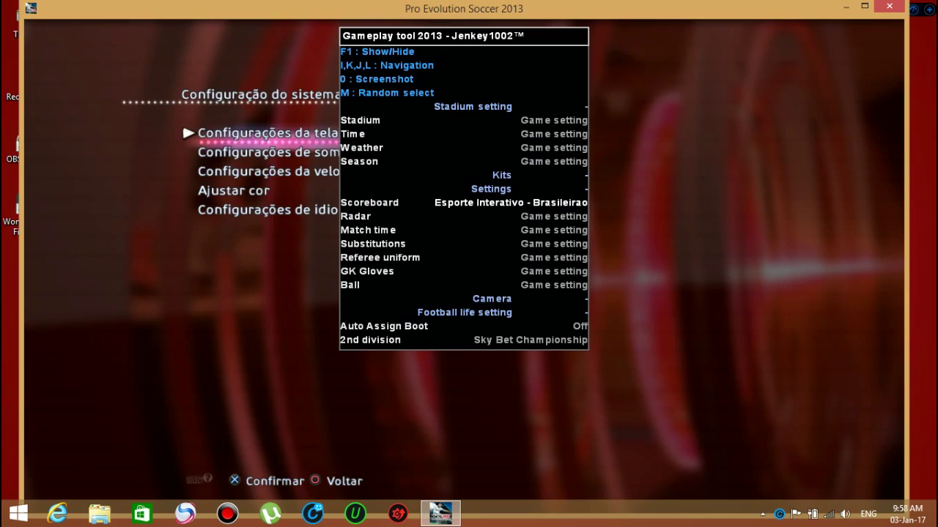
key(F1)
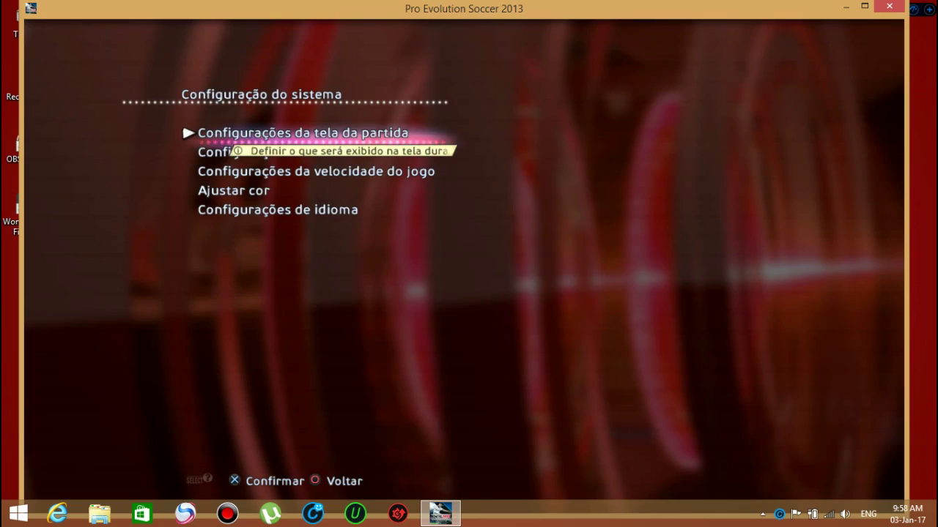
key(Escape)
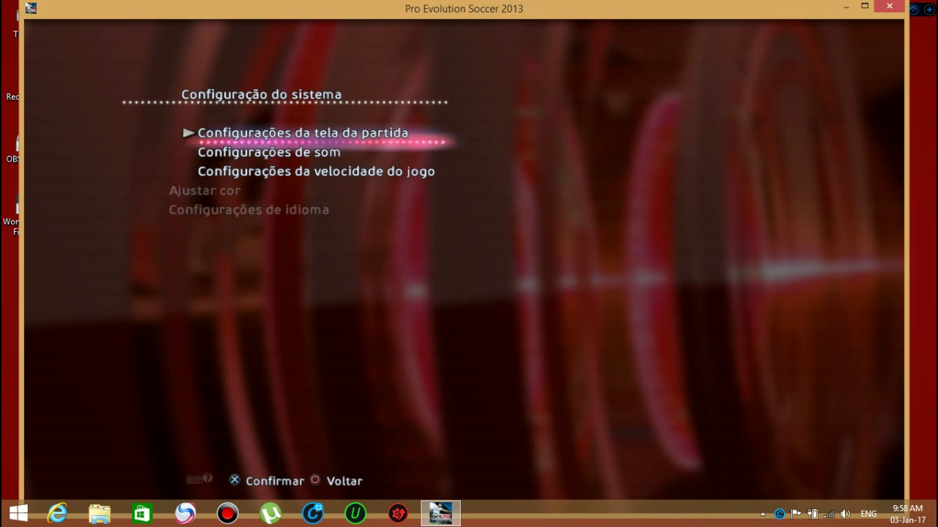
key(Escape)
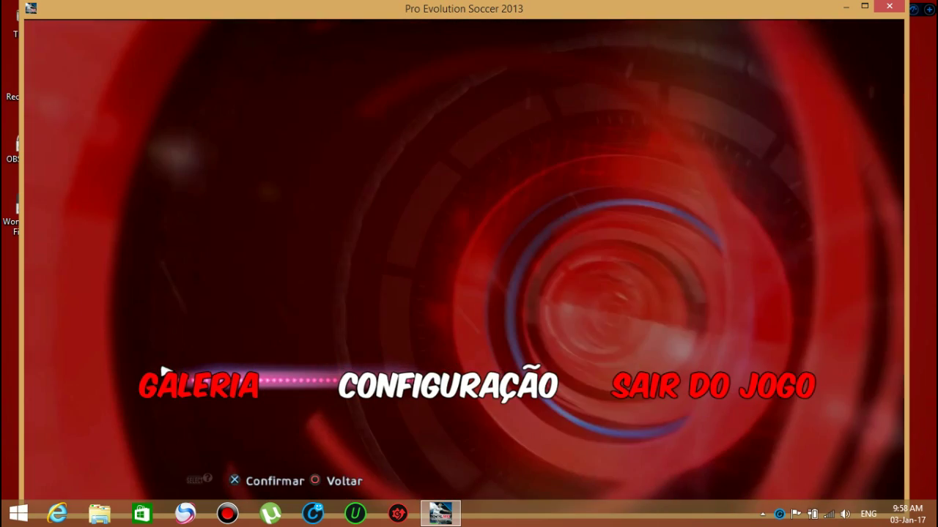
key(Return)
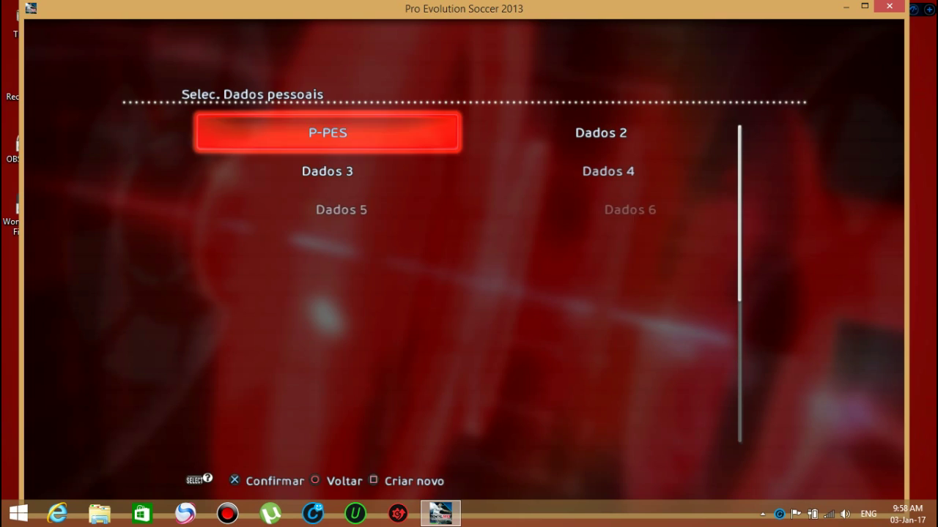
key(Return)
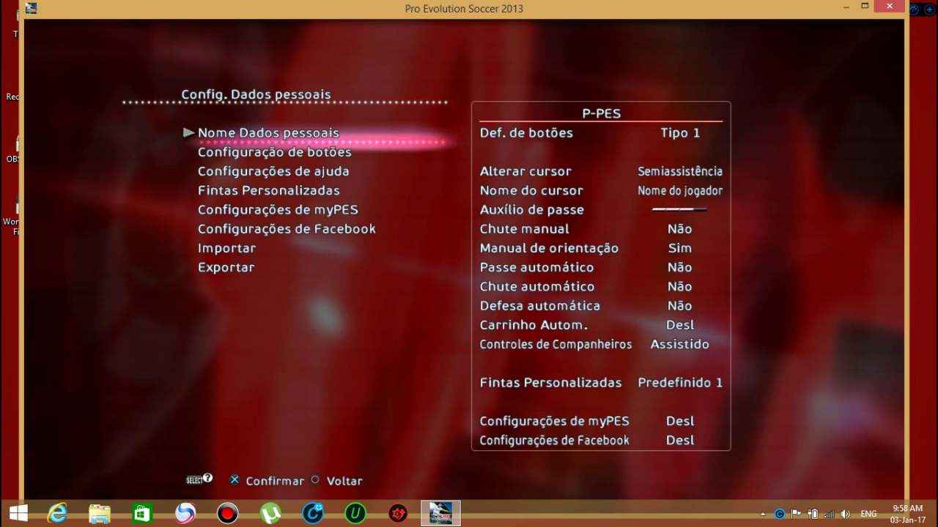
key(Escape)
key(Escape)
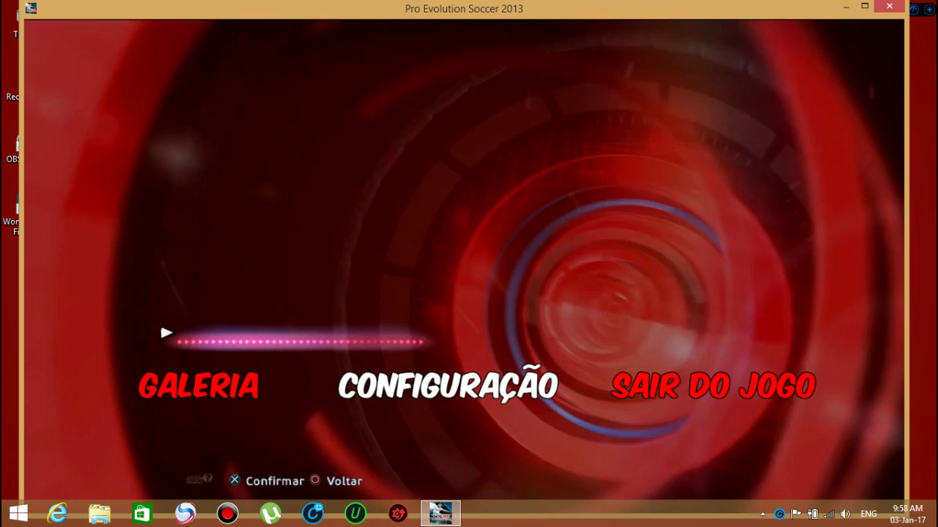
Set the in-game text language to English in the system settings
key(Down)
key(Return)
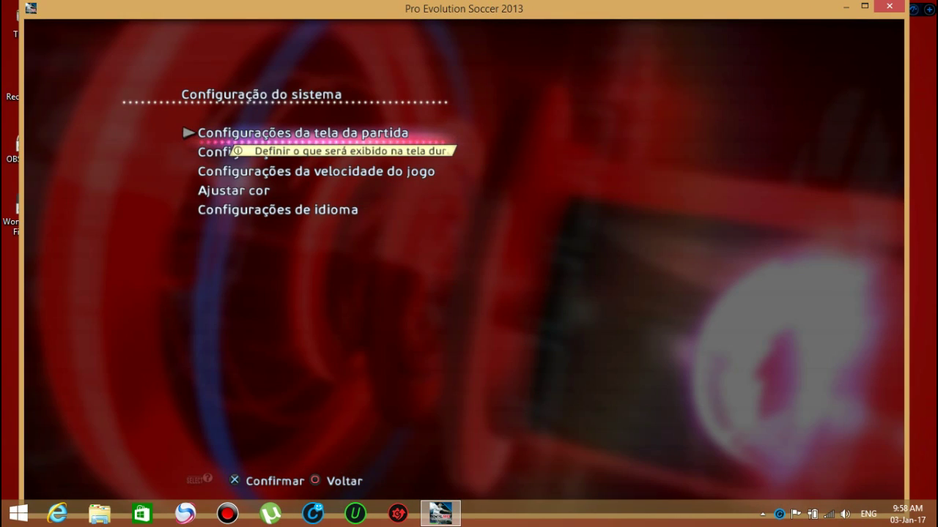
key(Down)
key(Down)
key(Down)
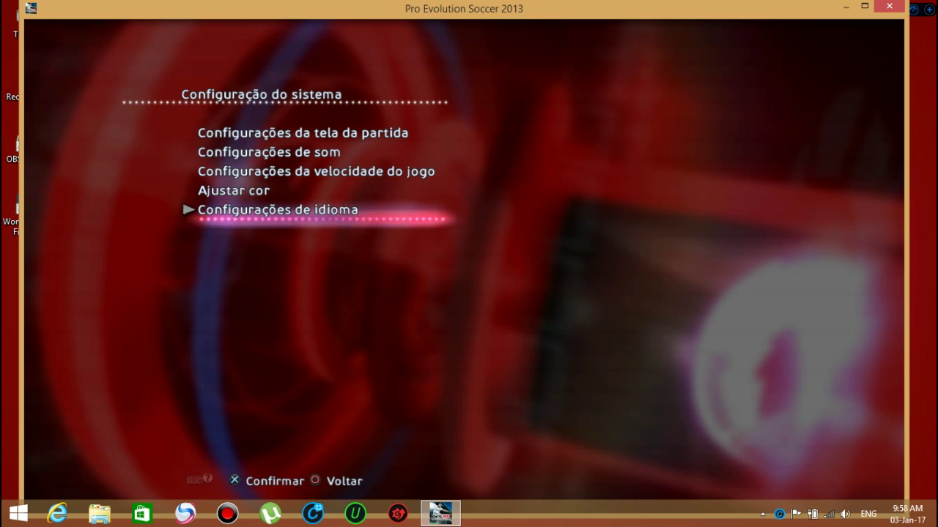
key(Return)
key(Up)
key(Up)
key(Up)
key(Up)
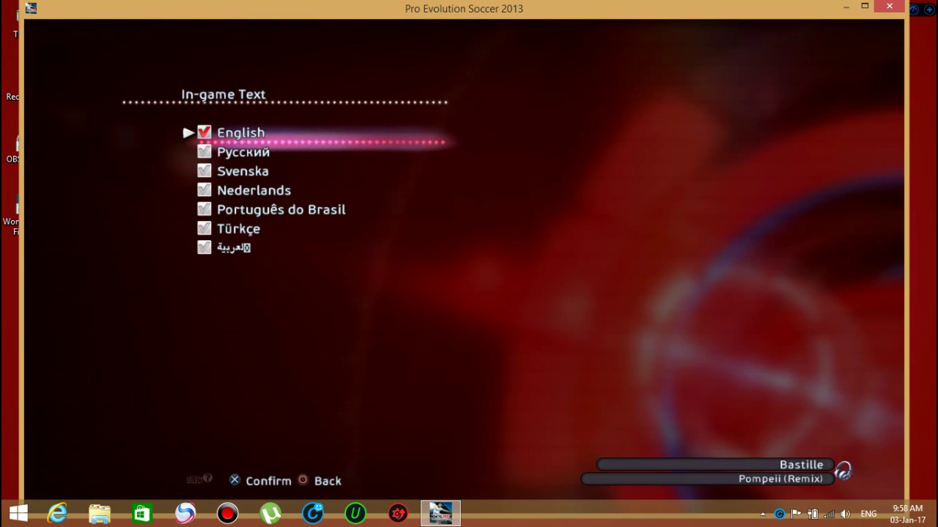
key(Return)
Open the P-PES personal data settings, keeping the name, and reach its support settings
key(Up)
key(Up)
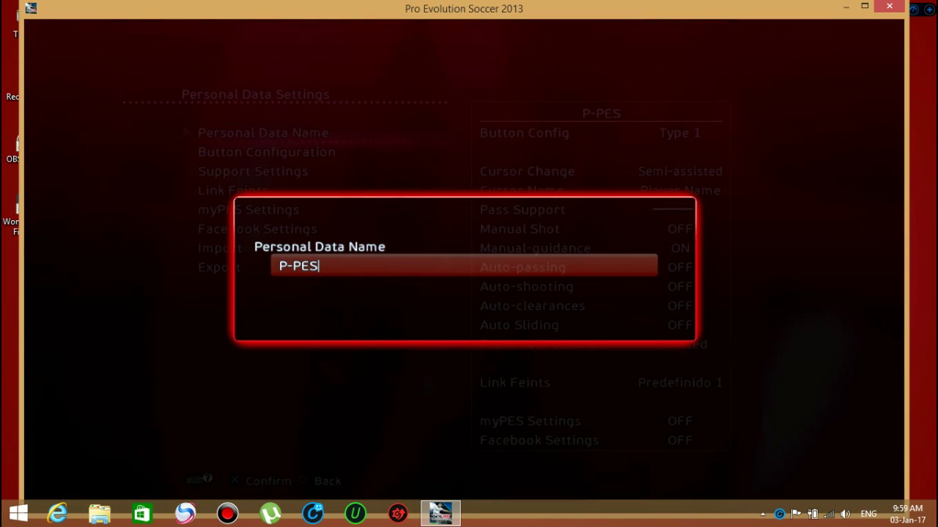
key(Return)
key(Down)
key(Down)
key(Return)
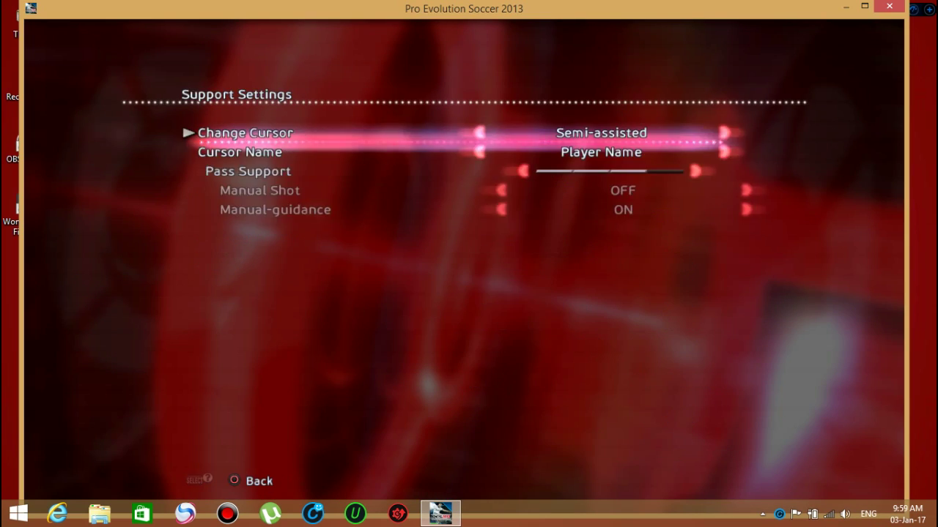
Set Assisted cursor, Auto-passing, Auto-shooting and Auto-clearances ON, and Auto Sliding Normal
key(Left)
key(Down)
key(Down)
key(Down)
key(Down)
key(Down)
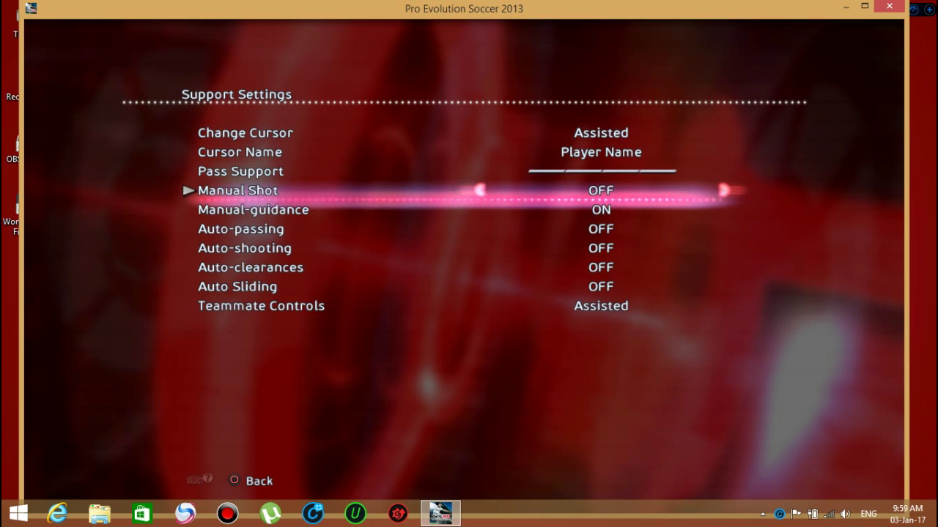
key(Right)
key(Down)
key(Right)
key(Down)
key(Right)
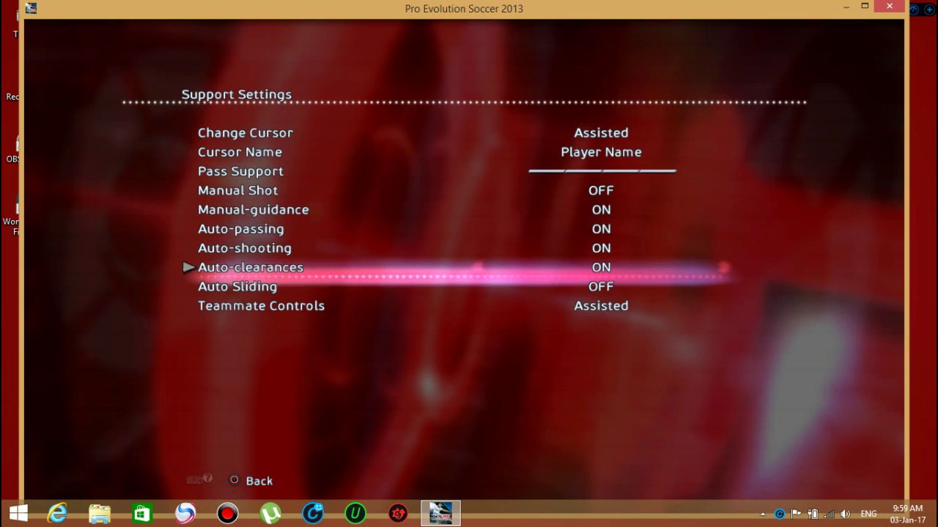
key(Down)
key(Right)
key(Up)
key(Up)
key(Up)
key(Up)
key(Up)
key(Up)
key(Up)
key(Up)
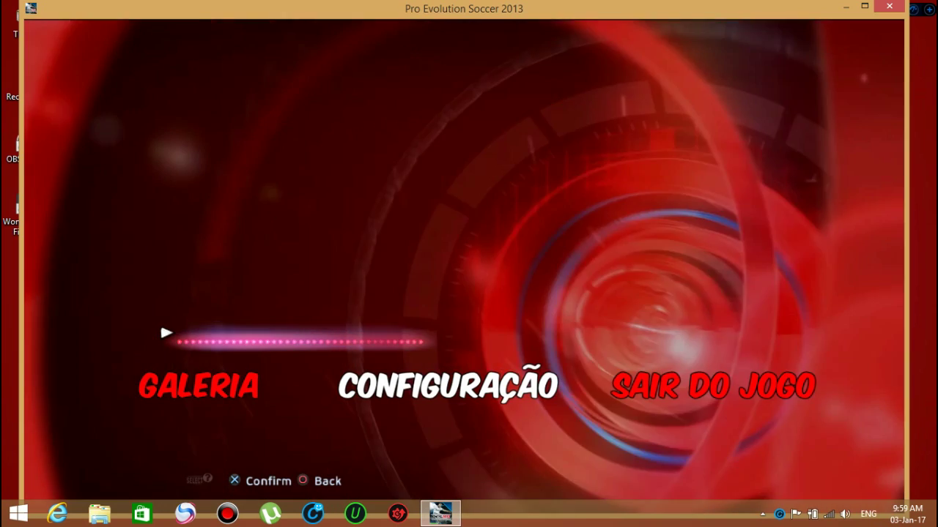
Leave the settings submenu and rotate the mode carousel to open EDITAR (edit mode)
key(Escape)
key(Right)
key(Right)
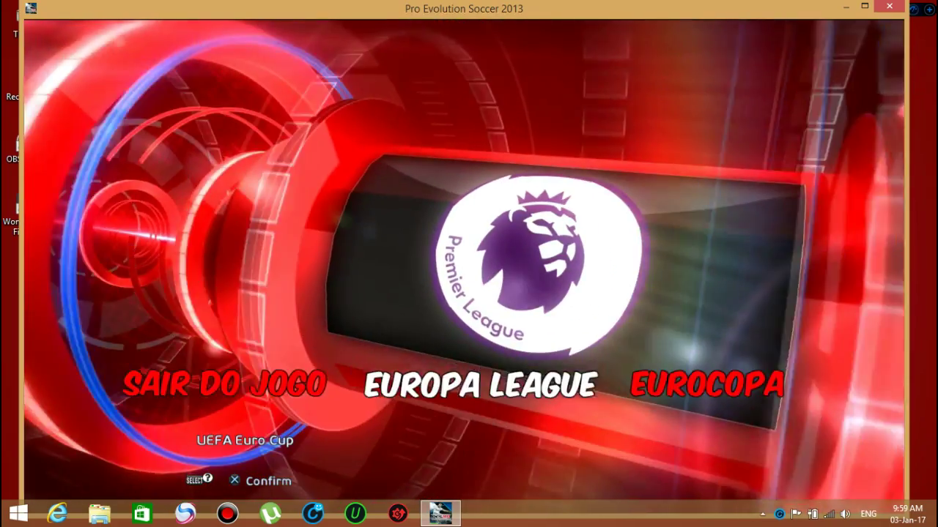
key(Right)
key(Right)
key(Right)
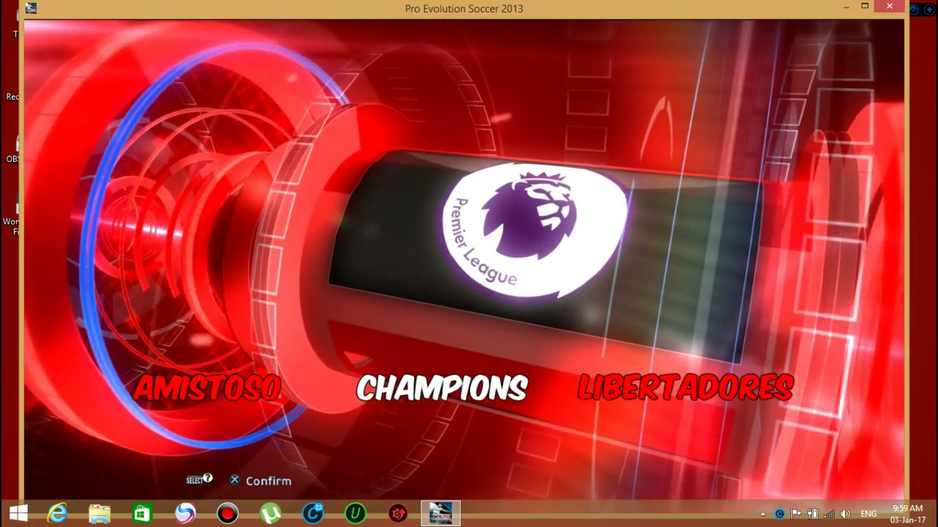
key(Right)
key(Return)
key(Right)
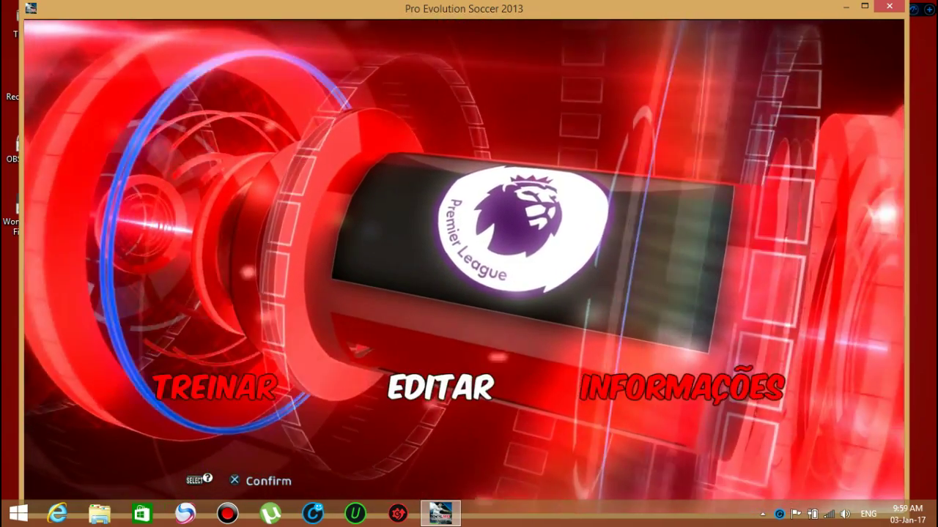
key(Right)
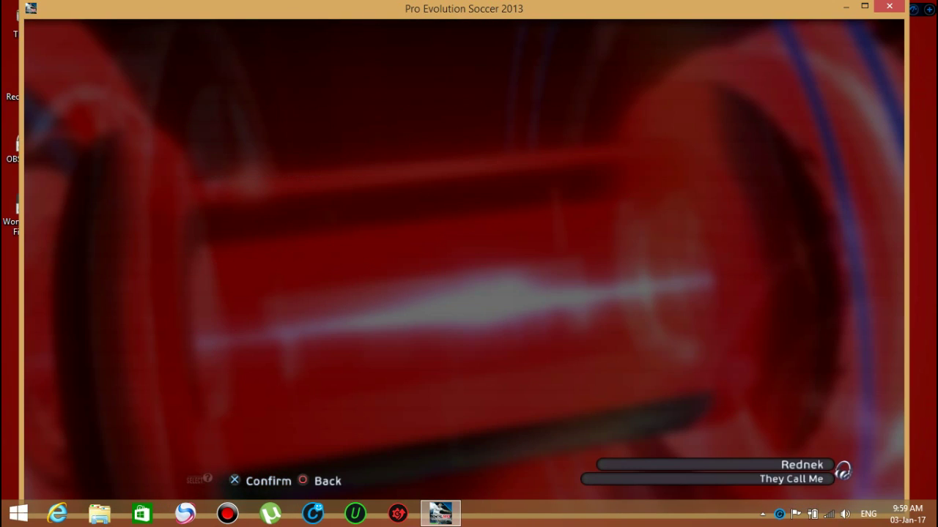
Browse the Premier League team squads, then the La Liga Santander team list
key(Return)
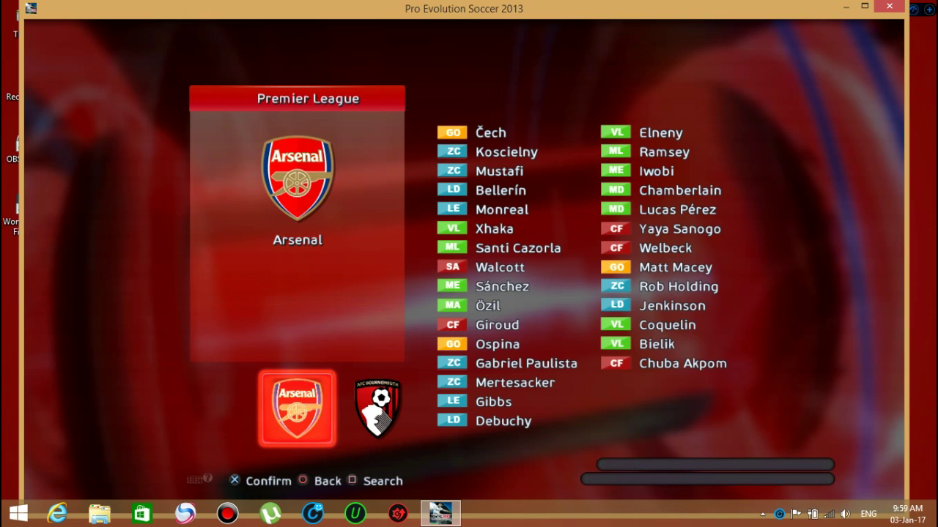
key(Right)
key(Right)
key(Right)
key(Right)
key(Right)
key(Right)
key(Right)
key(Right)
key(Right)
key(Right)
key(Right)
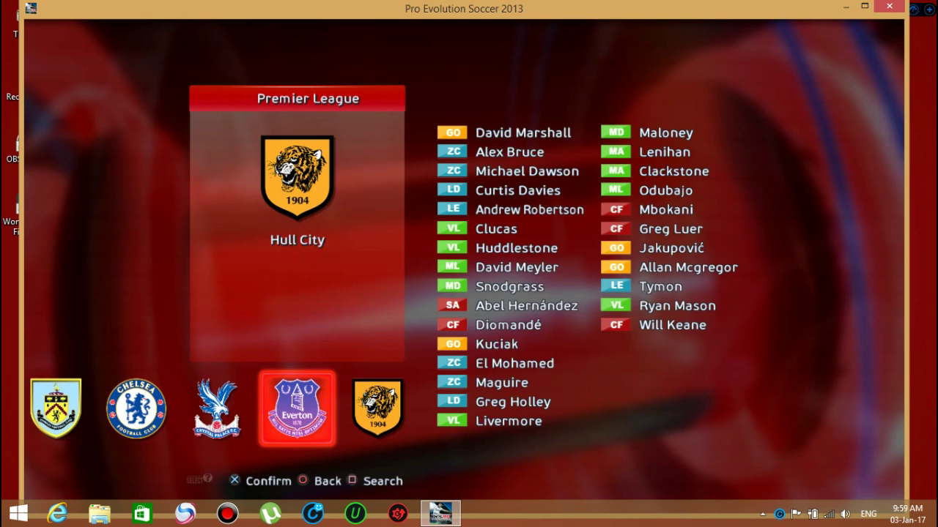
key(Escape)
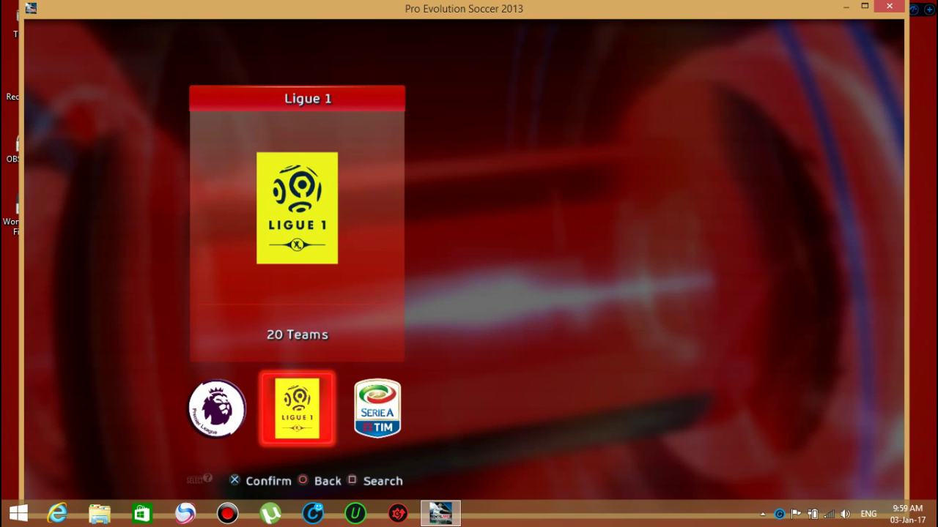
key(Right)
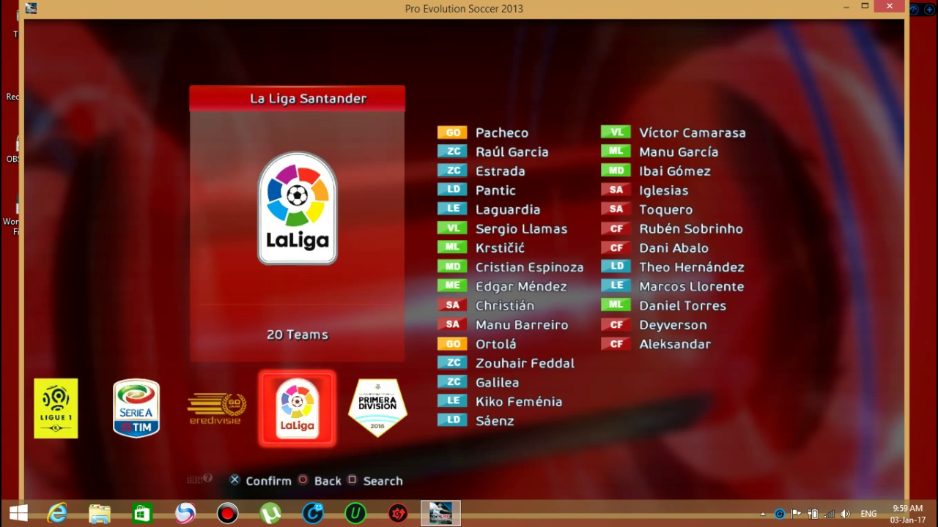
key(Return)
key(Right)
key(Right)
key(Right)
key(Right)
key(Right)
key(Right)
key(Right)
key(Right)
key(Right)
key(Right)
key(Right)
key(Right)
key(Right)
key(Right)
key(Right)
key(Right)
key(Right)
key(Right)
key(Right)
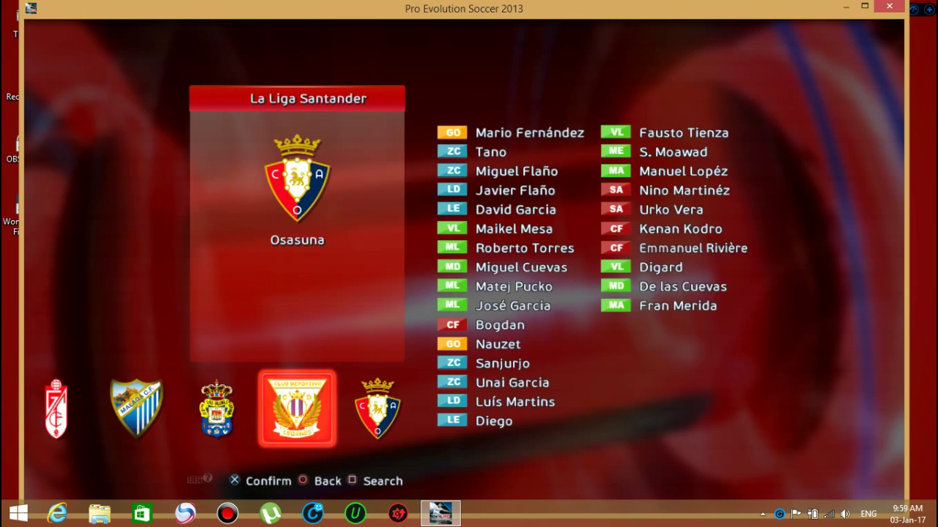
key(Escape)
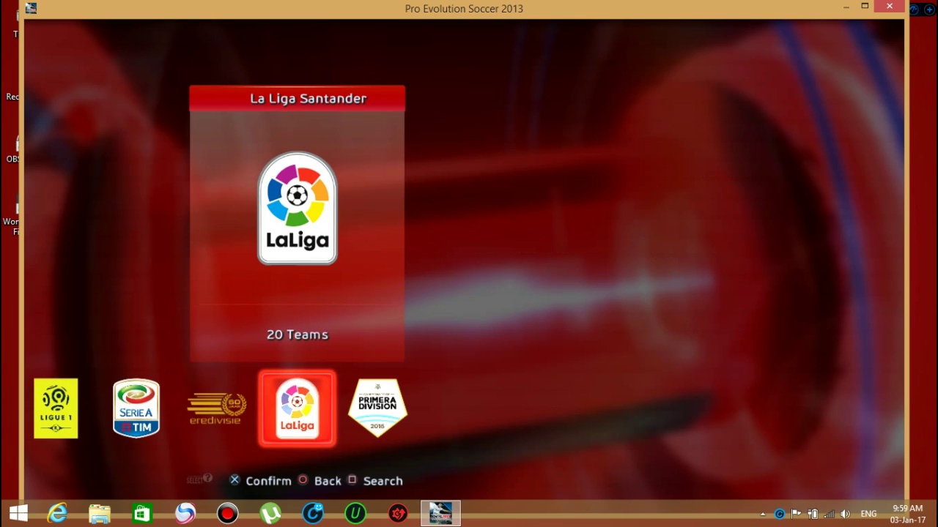
Back out to the main mode carousel and exit to the Windows desktop
key(Escape)
key(Escape)
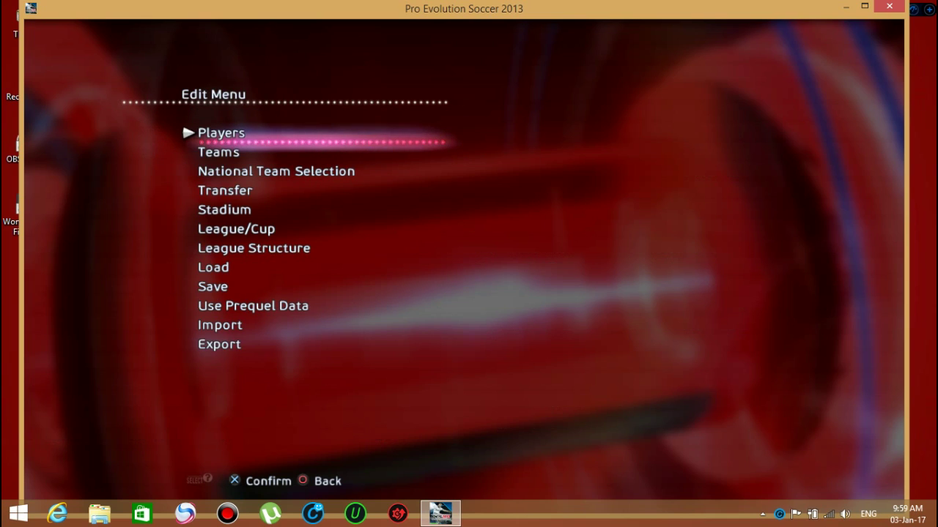
key(Escape)
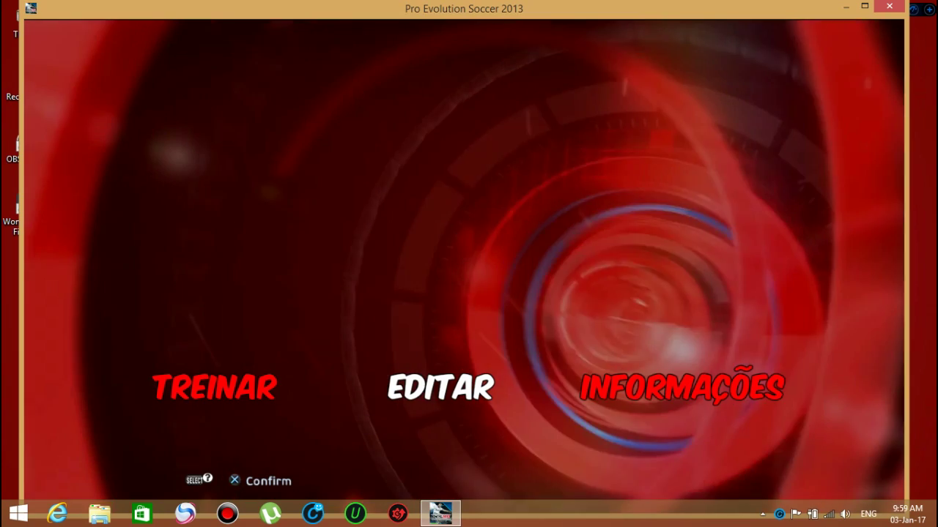
key(Left)
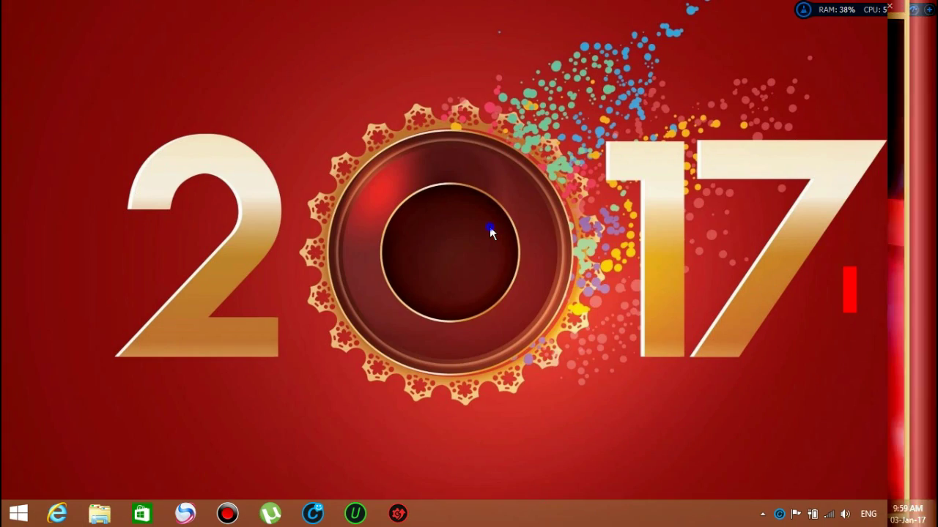
right_click(490, 227)
key(Escape)
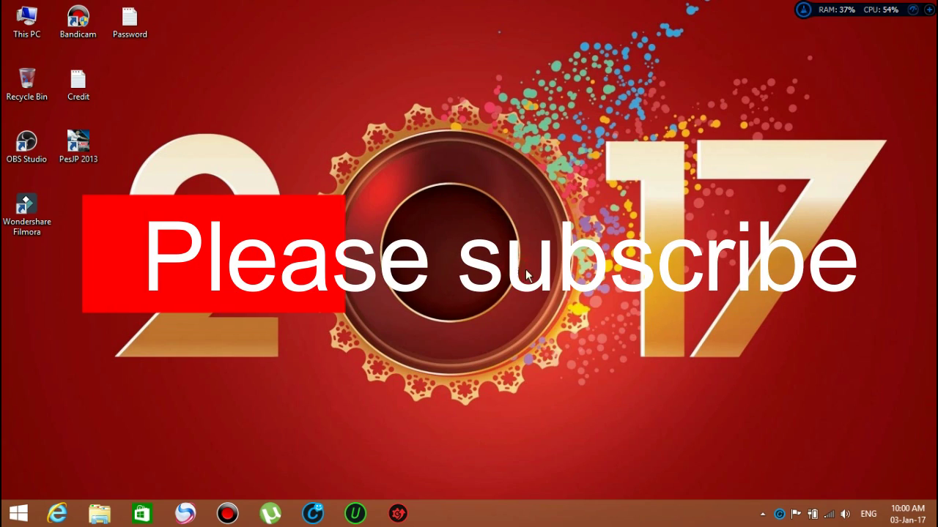